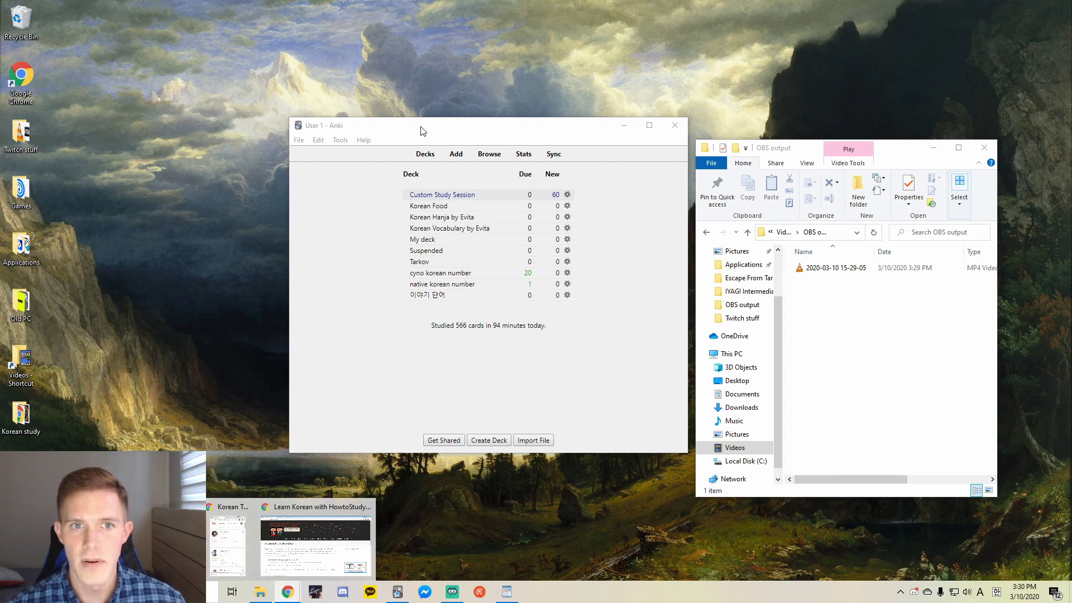
Move the Anki deck list window a little to the left on the desktop.
{"action": "left_click_drag", "start_coordinate": [424, 127], "coordinate": [364, 125]}
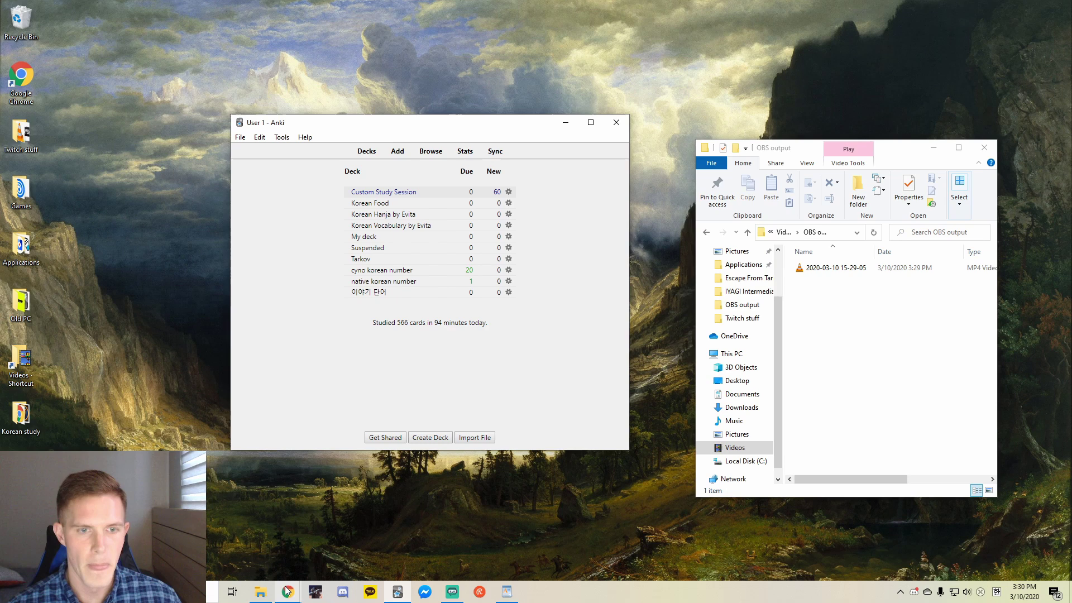
Bring Chrome forward and search 'anki korean decks' in a new tab.
{"action": "mouse_move", "coordinate": [287, 592]}
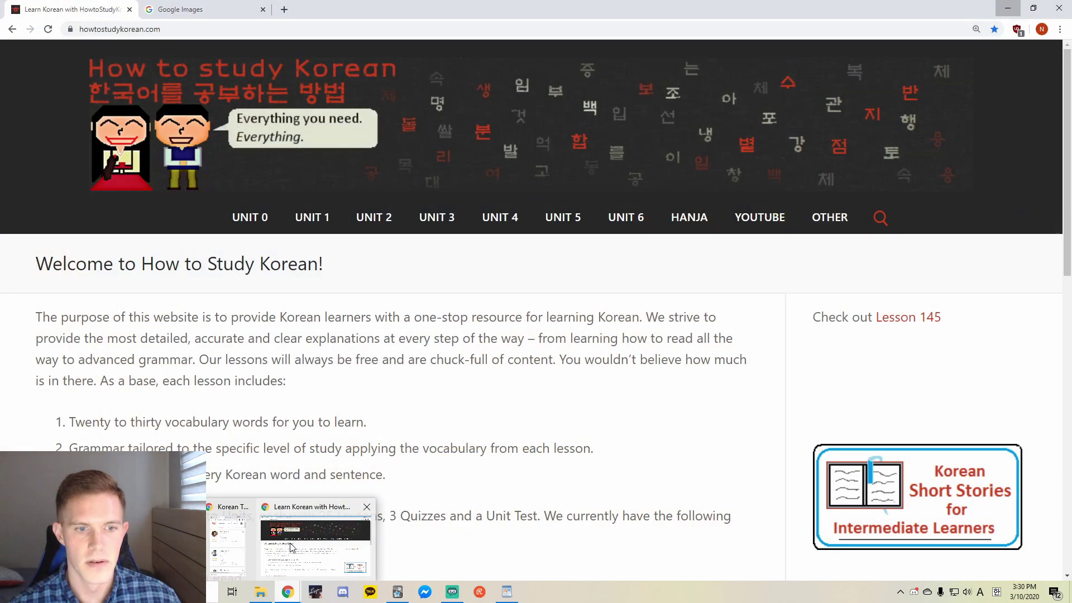
{"action": "left_click", "coordinate": [285, 550]}
{"action": "left_click", "coordinate": [285, 9]}
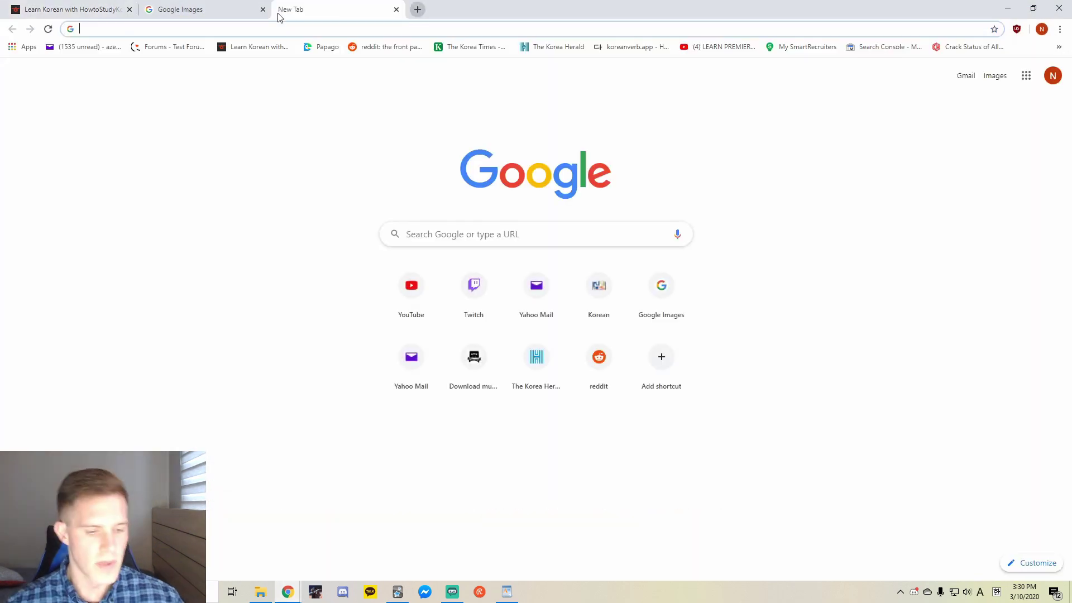
{"action": "type", "text": "anki"}
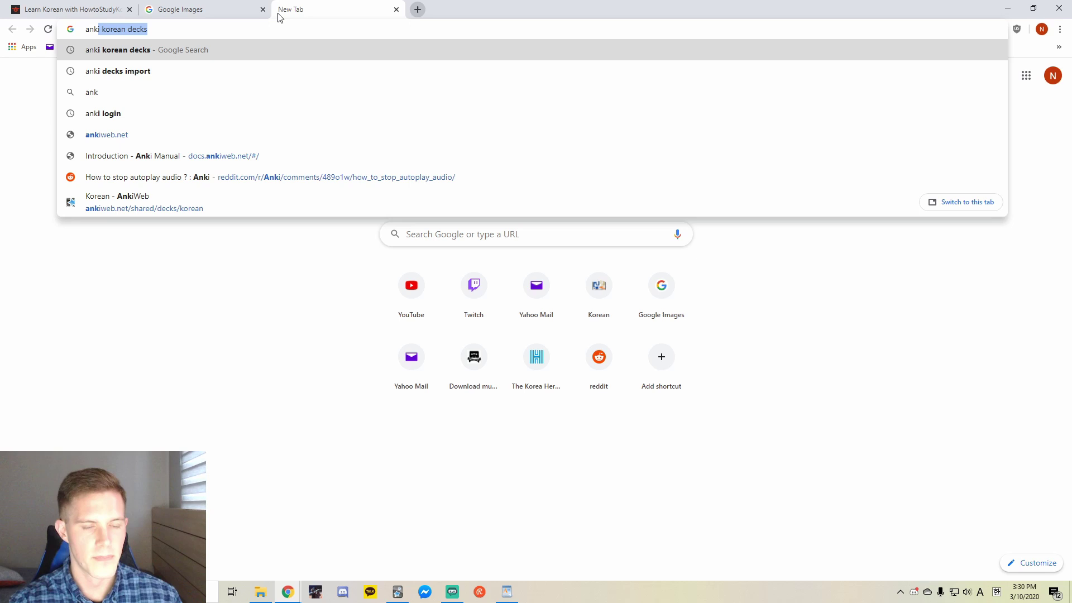
{"action": "key", "text": "Return"}
Search 'anki download' in another tab, close that tab, and open the 'Anki decks for Korean - AnkiWeb' result.
{"action": "key", "text": "ctrl+t"}
{"action": "type", "text": "anki download"}
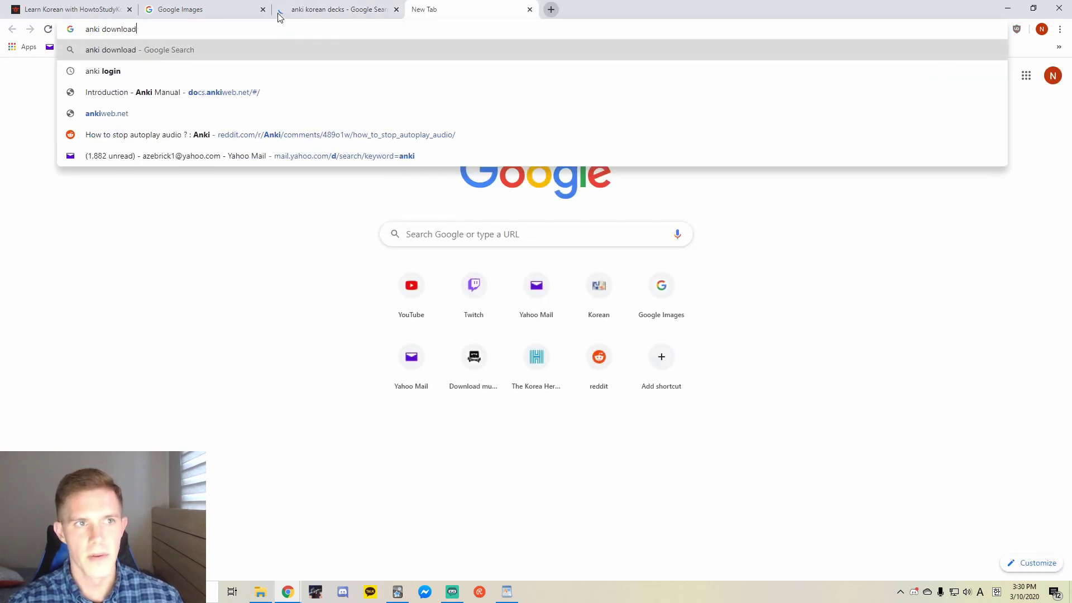
{"action": "key", "text": "Return"}
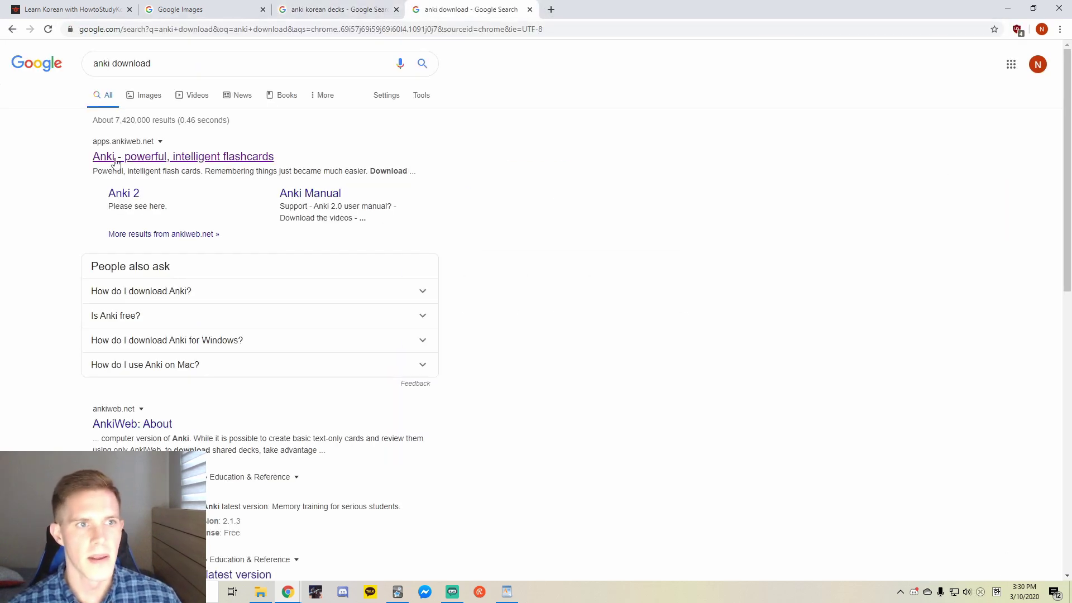
{"action": "left_click", "coordinate": [530, 9]}
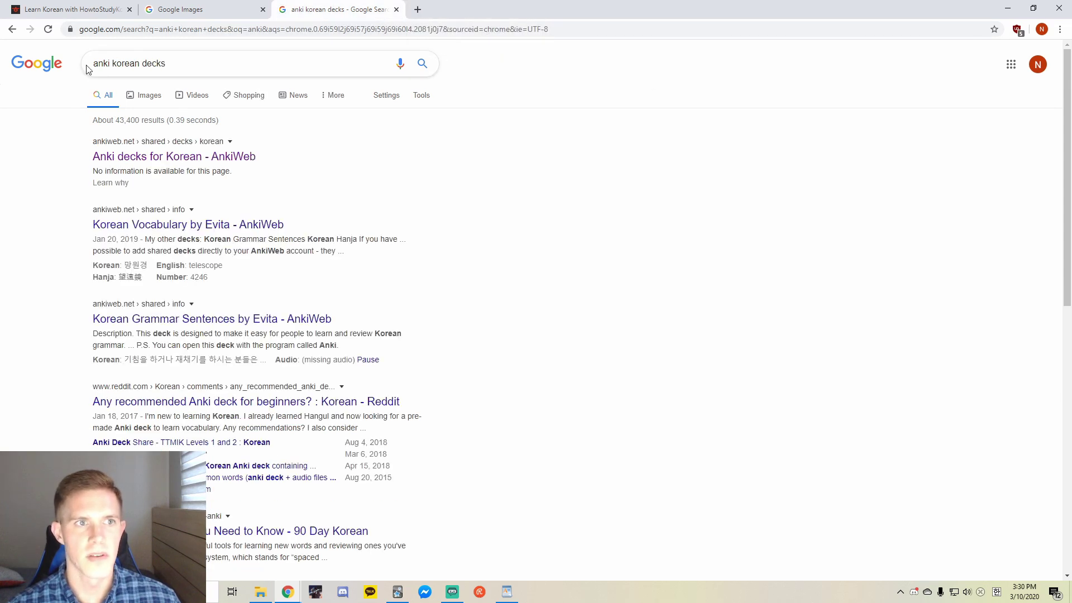
{"action": "left_click", "coordinate": [234, 63]}
{"action": "left_click", "coordinate": [608, 175]}
{"action": "left_click", "coordinate": [167, 156]}
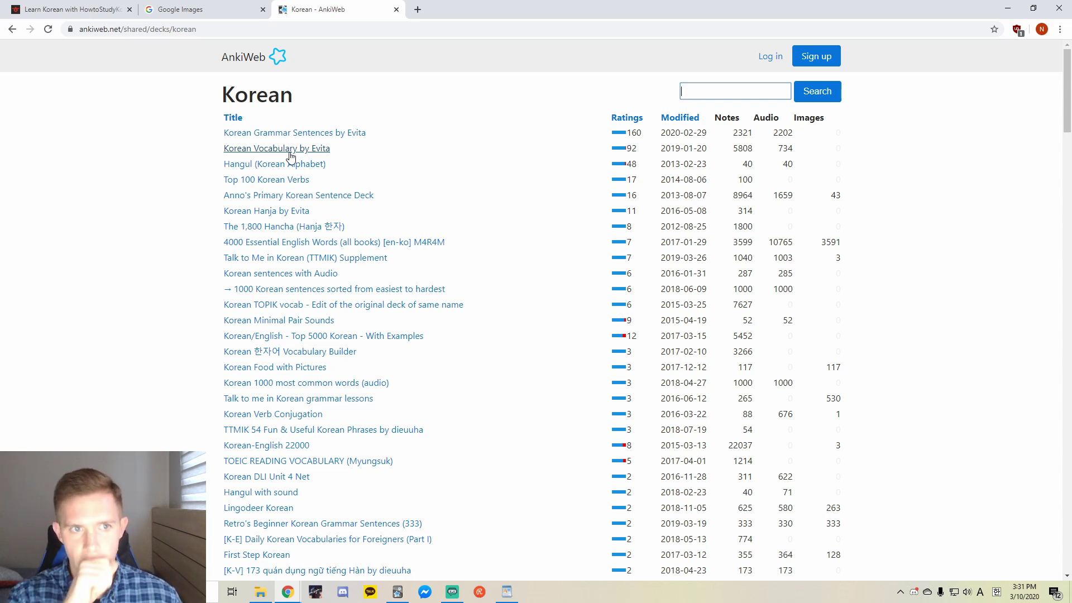
Minimize Chrome to reveal Anki's deck list with the Evita Korean decks.
{"action": "left_click", "coordinate": [1008, 8]}
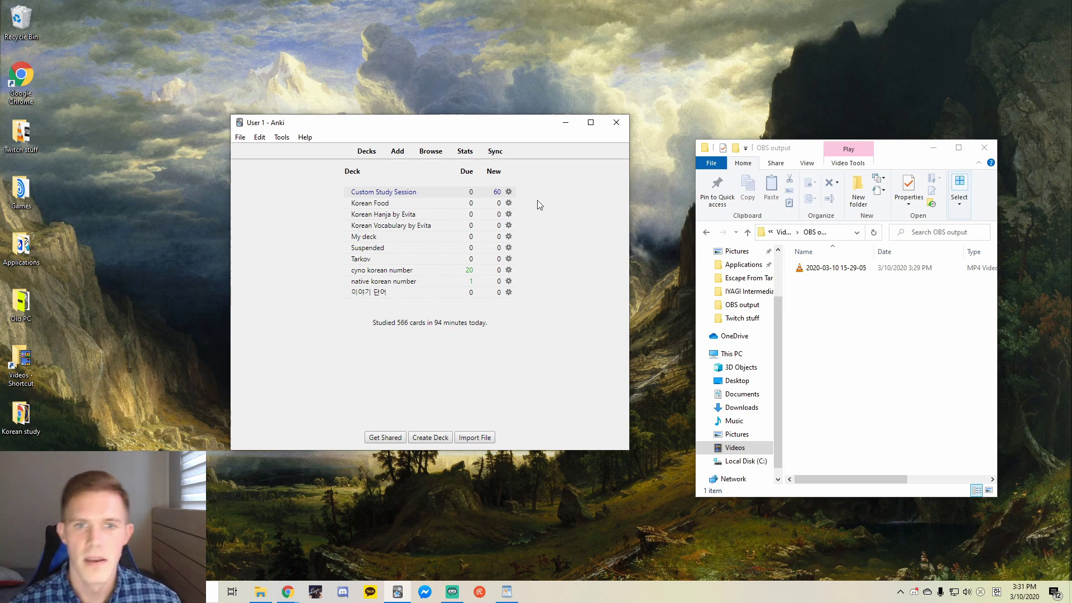
{"action": "left_click", "coordinate": [509, 225]}
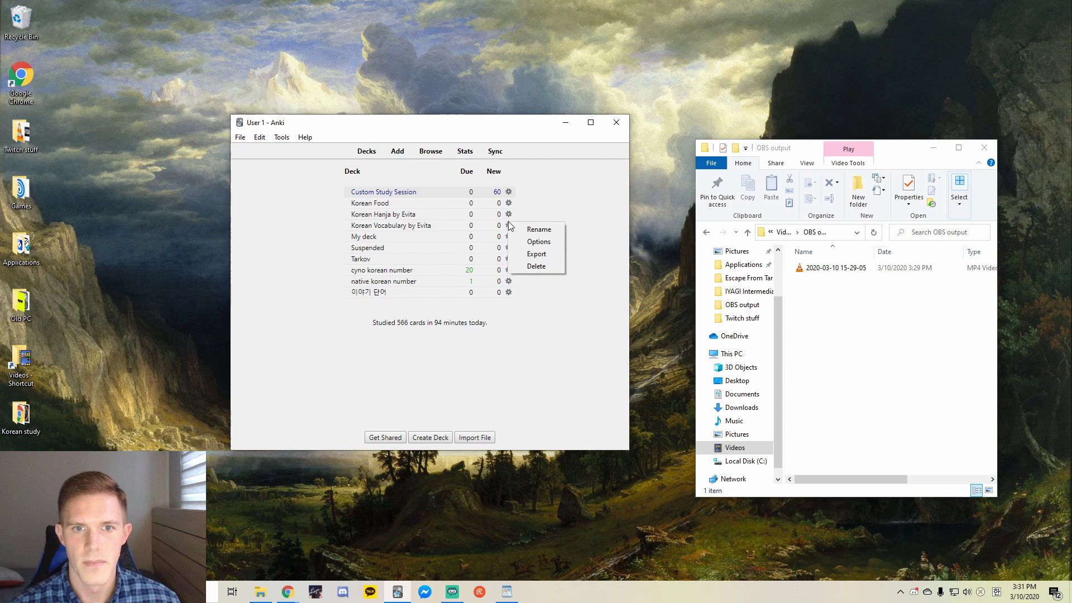
{"action": "left_click", "coordinate": [519, 242]}
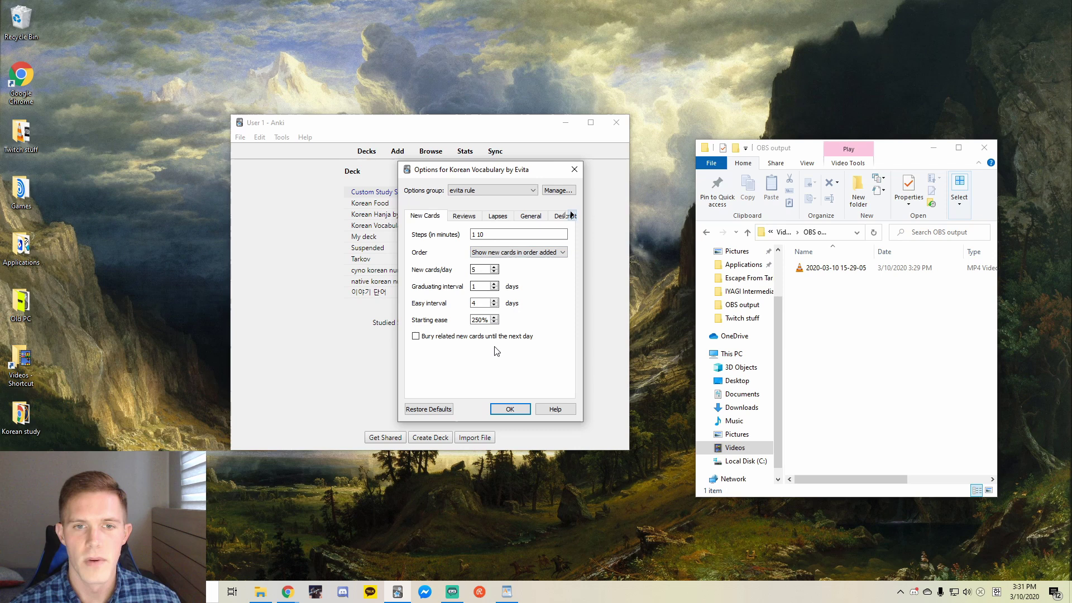
{"action": "left_click", "coordinate": [508, 410]}
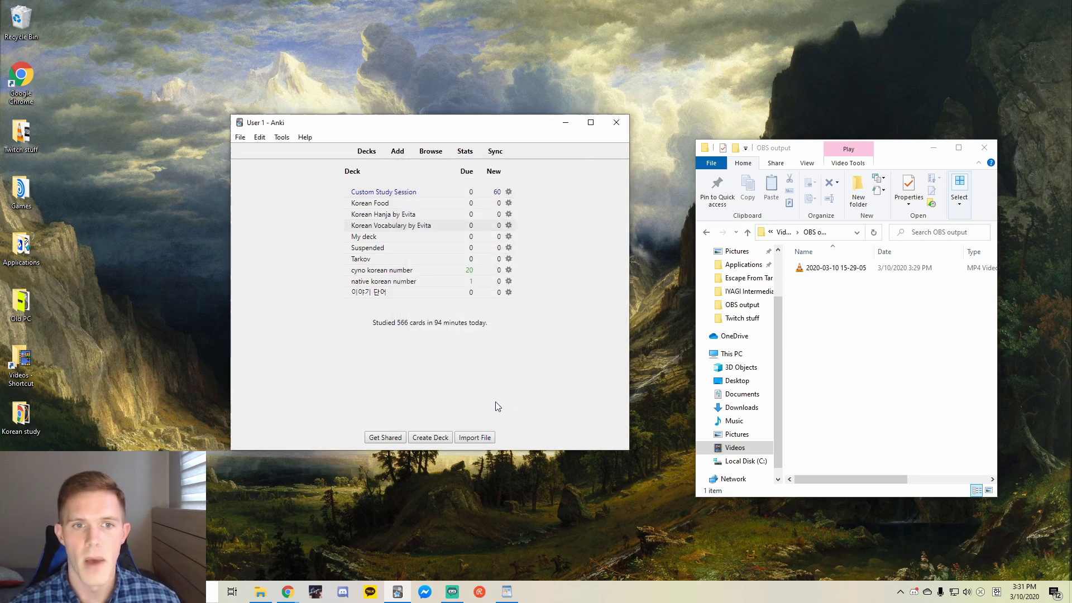
{"action": "left_click", "coordinate": [508, 236]}
{"action": "left_click", "coordinate": [529, 254]}
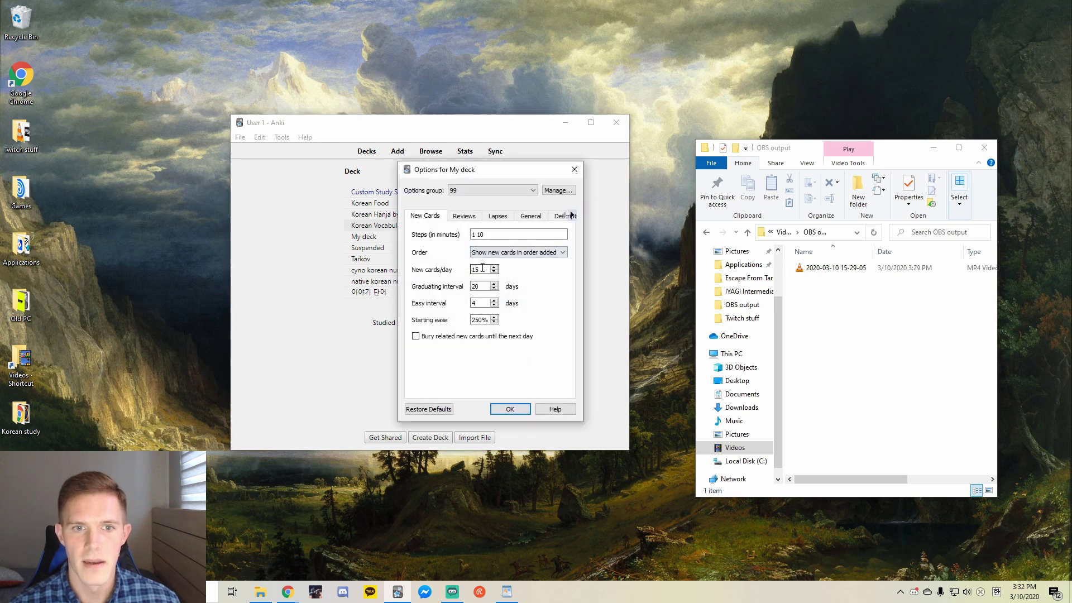
{"action": "left_click", "coordinate": [509, 409]}
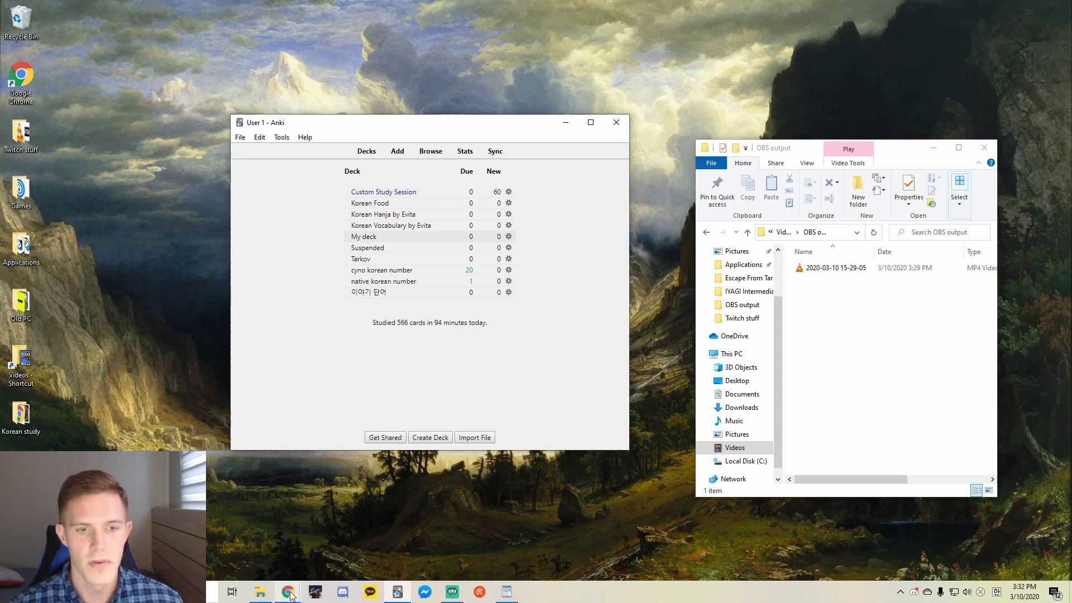
On How to Study Korean, open Unit 3 Lessons 59–66 > Lesson 59 and scroll to its vocabulary.
{"action": "mouse_move", "coordinate": [288, 591]}
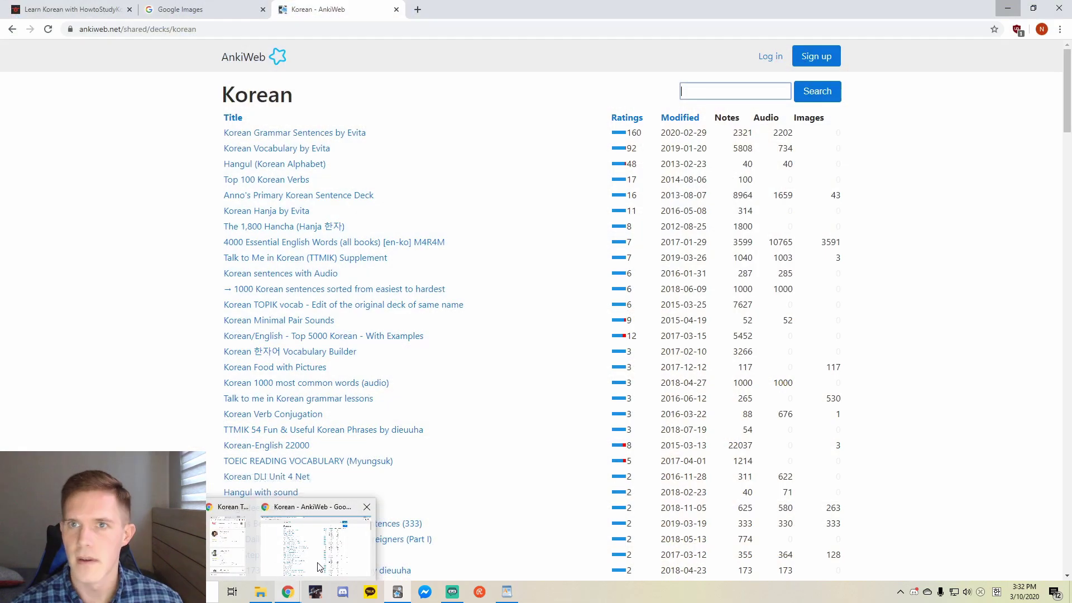
{"action": "left_click", "coordinate": [315, 546]}
{"action": "left_click", "coordinate": [1033, 9]}
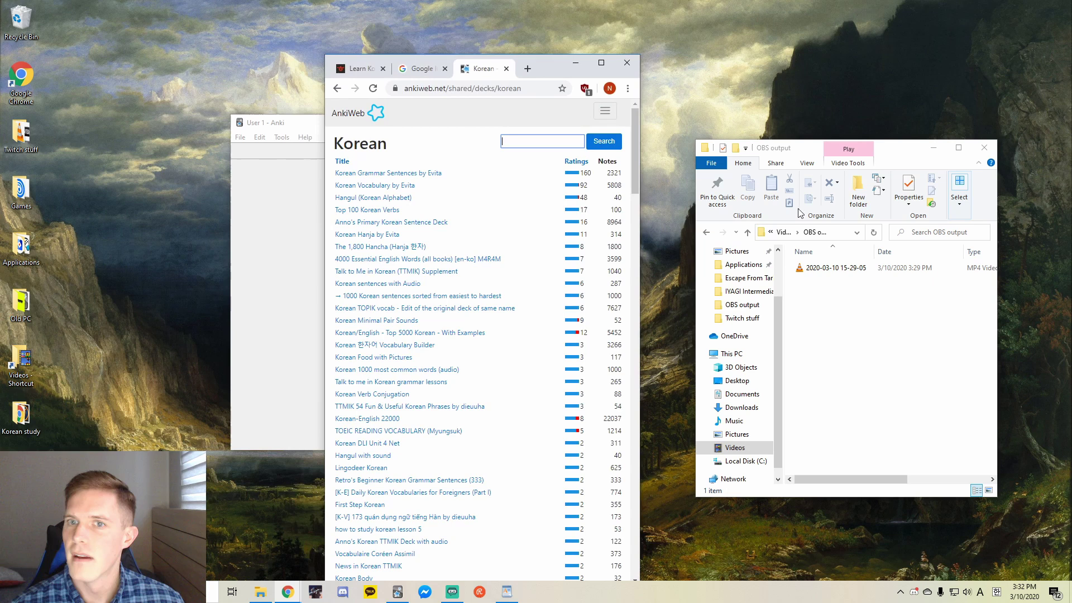
{"action": "left_click_drag", "start_coordinate": [554, 73], "coordinate": [293, 56]}
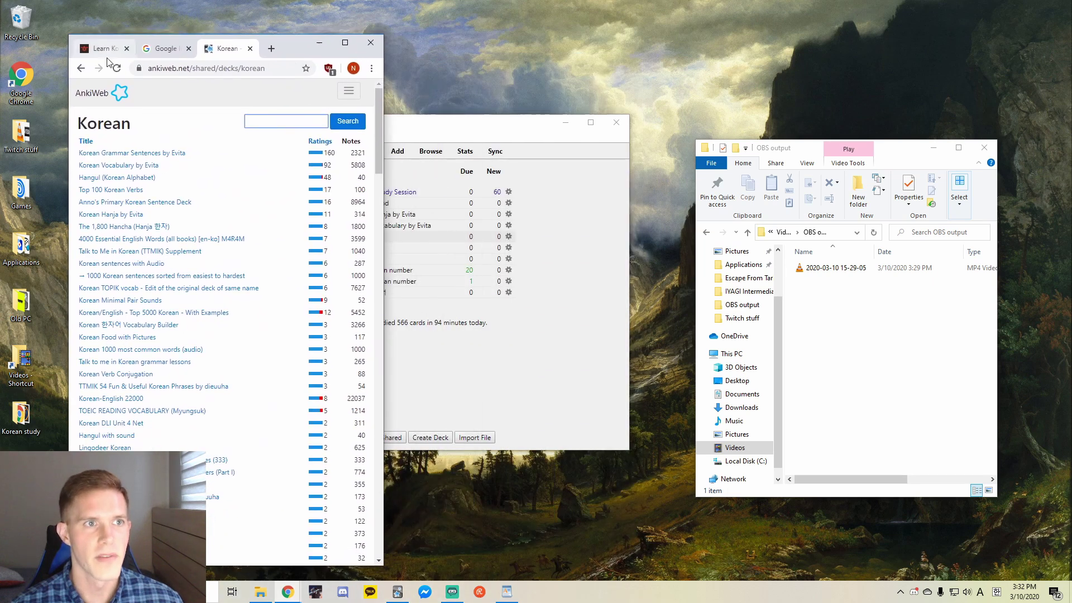
{"action": "left_click", "coordinate": [104, 50]}
{"action": "left_click", "coordinate": [345, 43]}
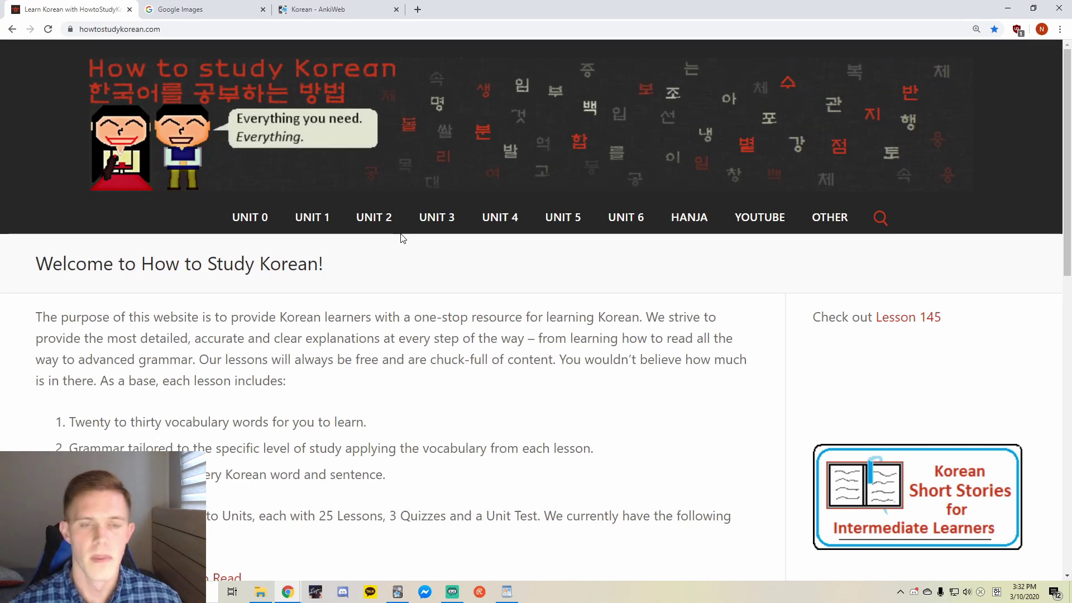
{"action": "mouse_move", "coordinate": [441, 229]}
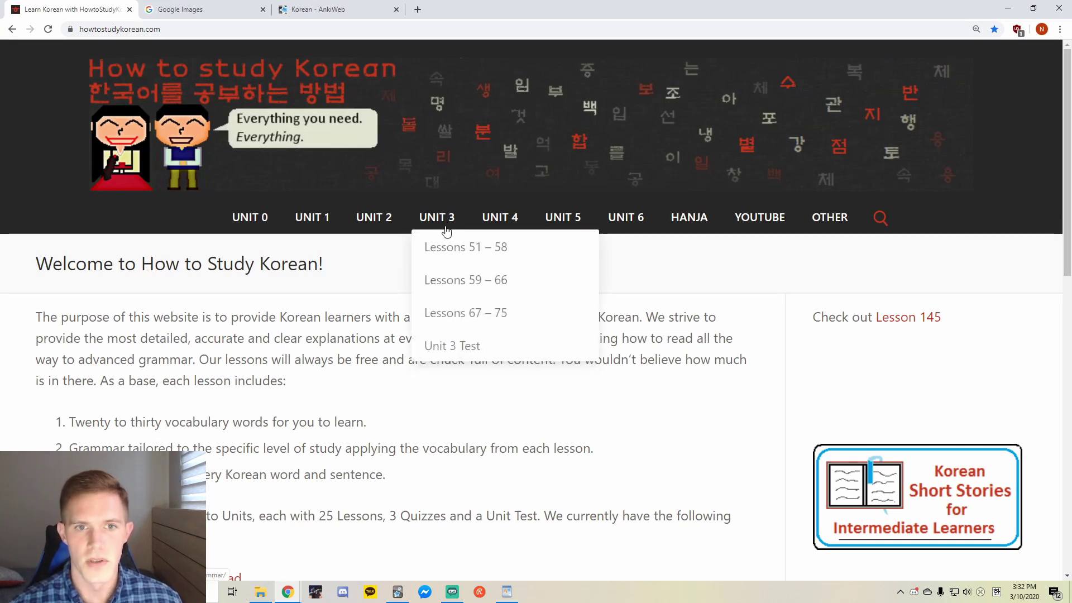
{"action": "left_click", "coordinate": [451, 289]}
{"action": "left_click", "coordinate": [378, 371]}
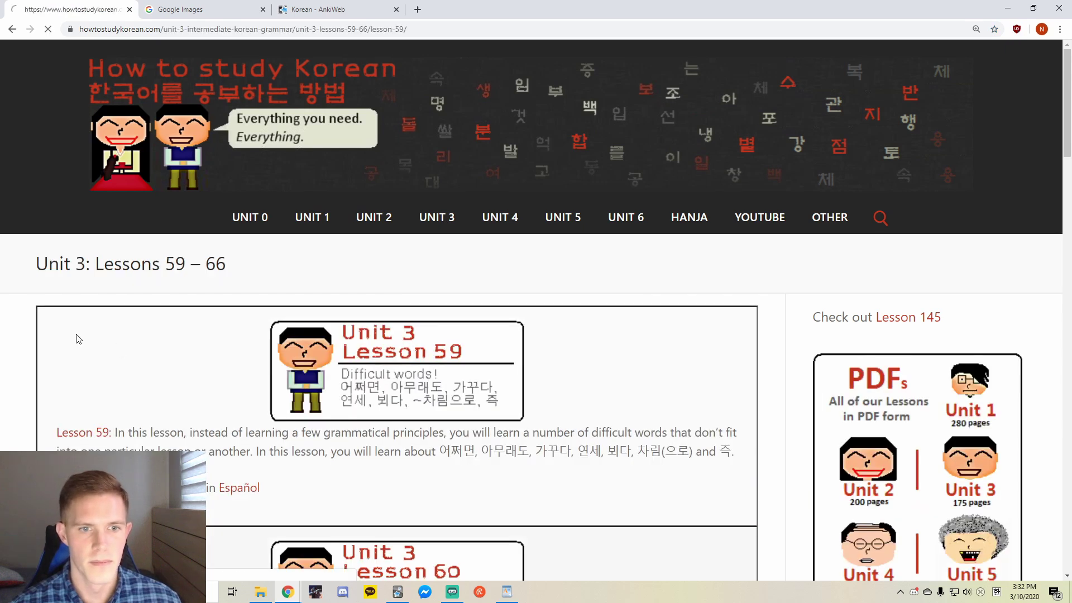
{"action": "scroll", "coordinate": [461, 384], "scroll_direction": "down", "scroll_amount": 8}
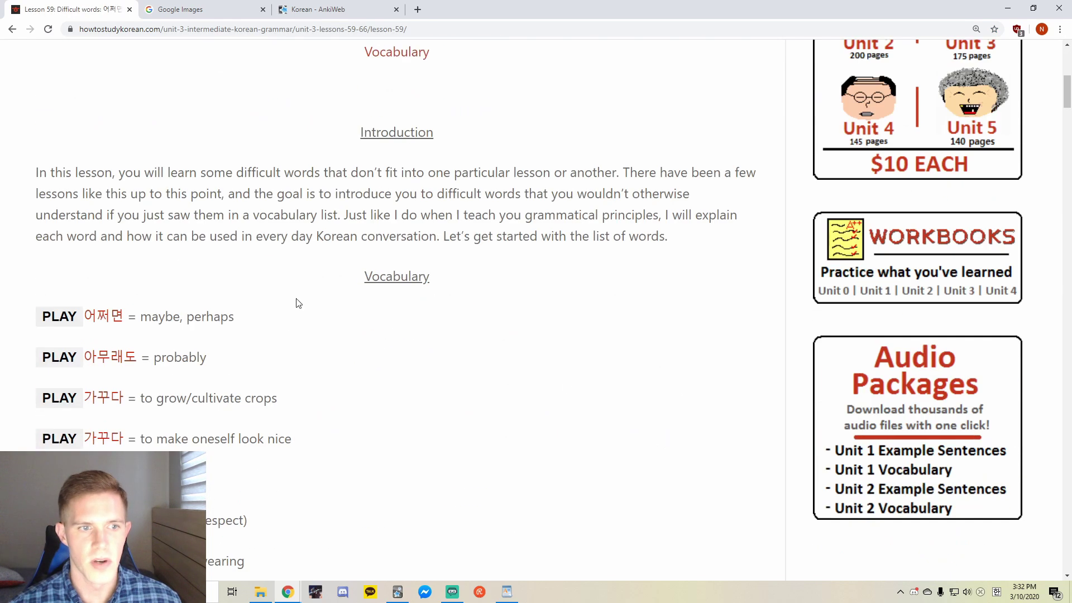
{"action": "scroll", "coordinate": [299, 303], "scroll_direction": "down", "scroll_amount": 2}
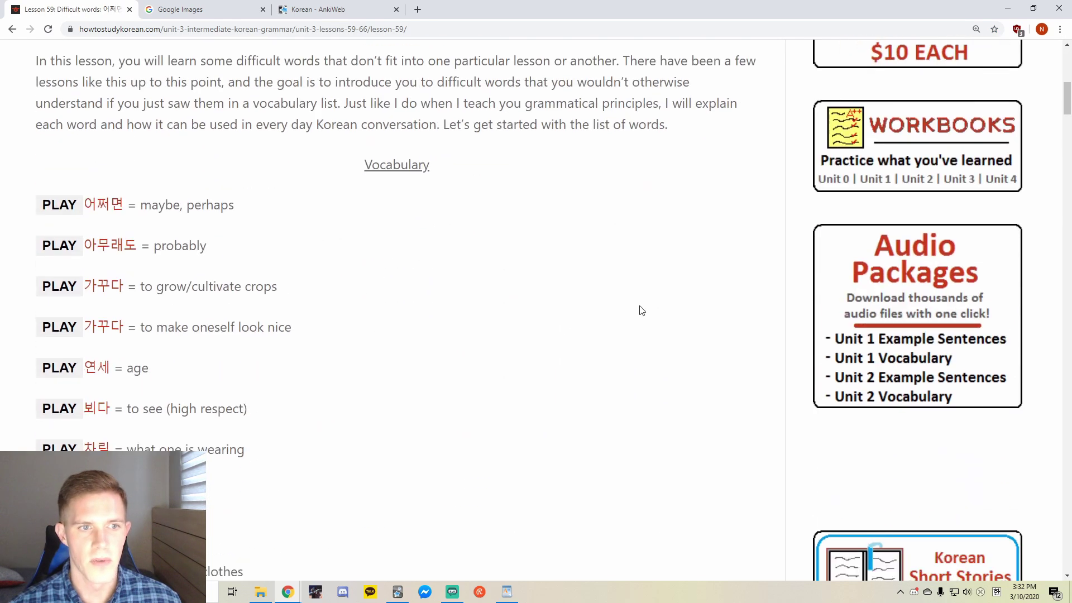
Arrange the browser beside the Anki window and open Anki's Add card form.
{"action": "left_click", "coordinate": [1034, 9]}
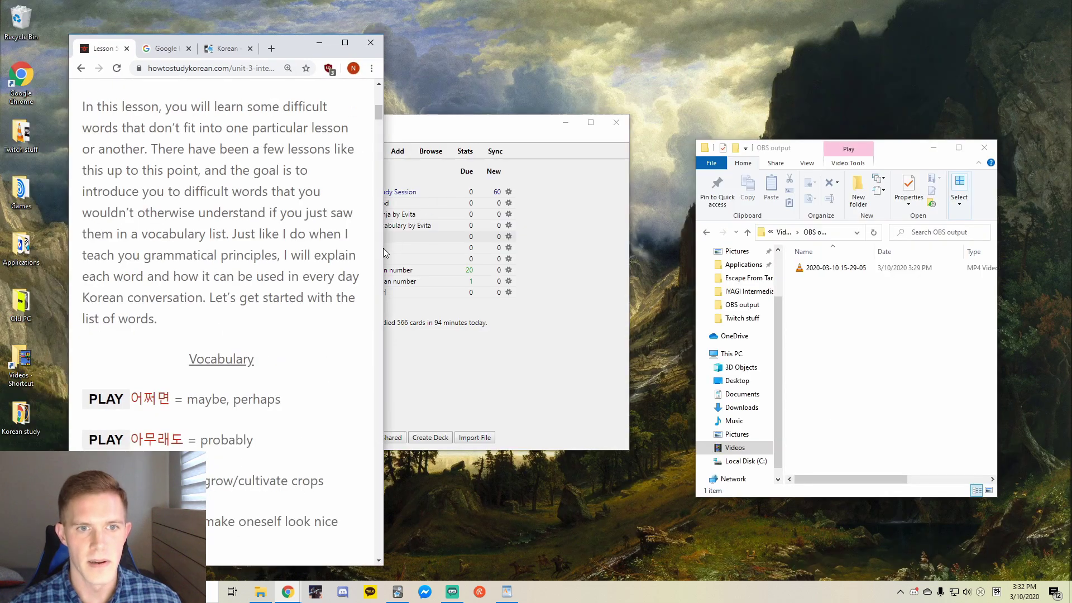
{"action": "left_click_drag", "start_coordinate": [386, 247], "coordinate": [435, 248]}
{"action": "left_click_drag", "start_coordinate": [503, 128], "coordinate": [725, 128]}
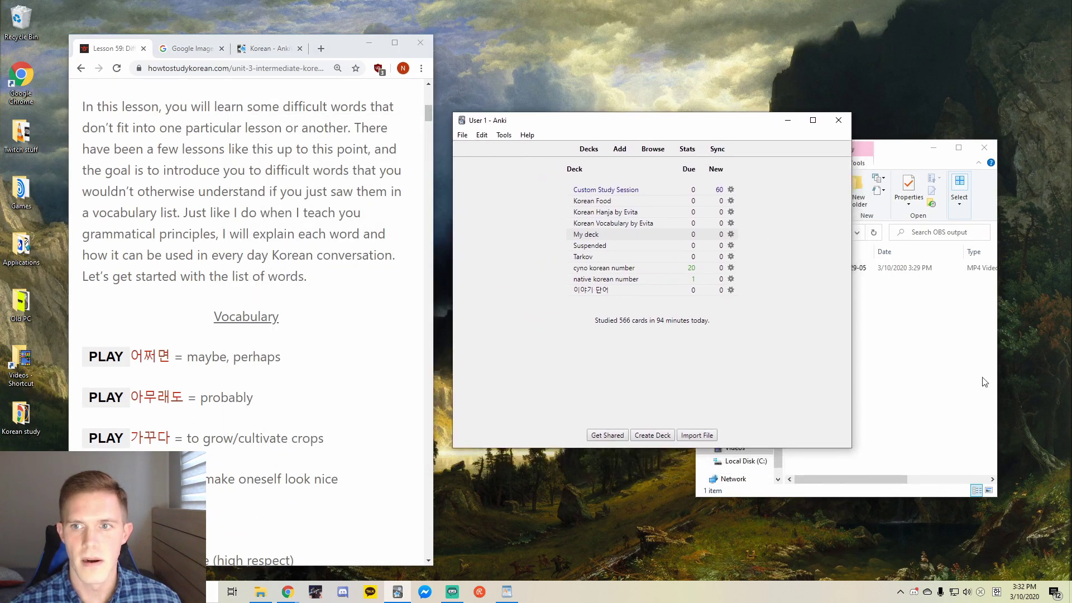
{"action": "left_click", "coordinate": [933, 148]}
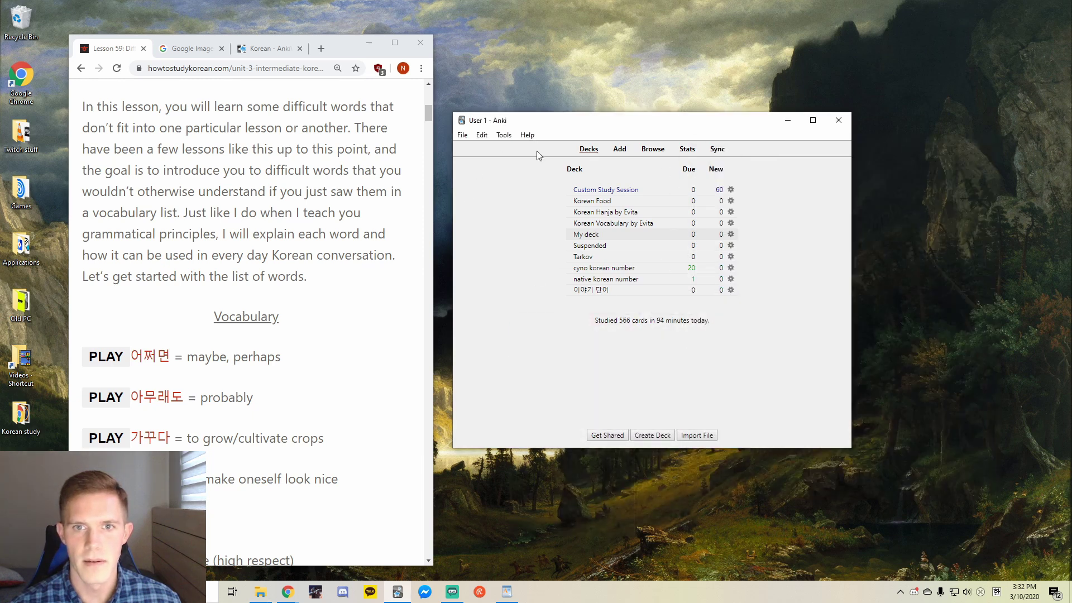
{"action": "left_click", "coordinate": [618, 151]}
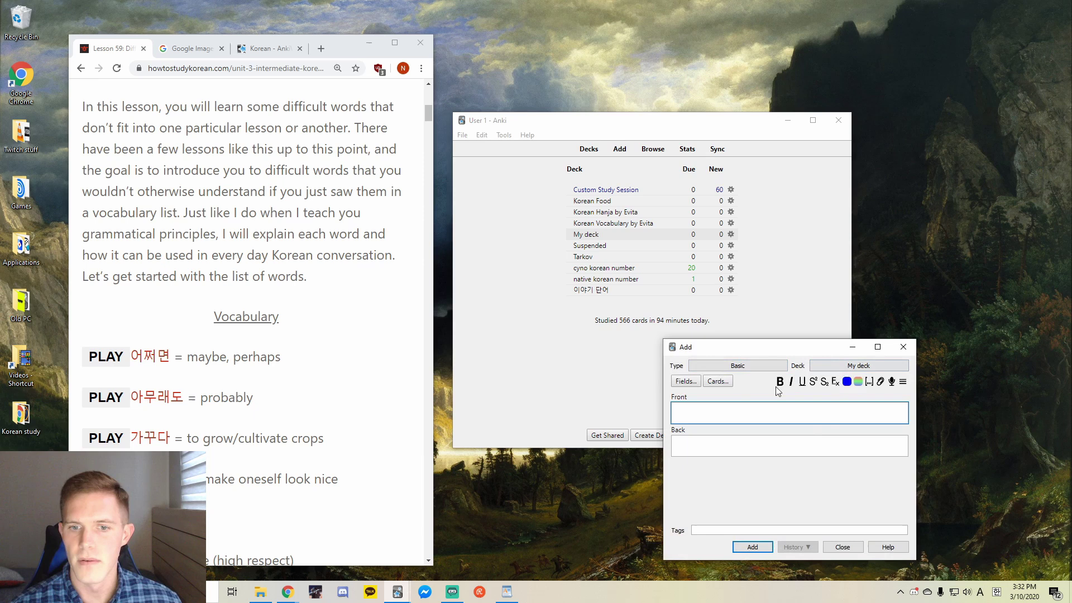
Close the Add form and create a new deck named 'example deck'.
{"action": "left_click", "coordinate": [904, 347]}
{"action": "left_click", "coordinate": [651, 439]}
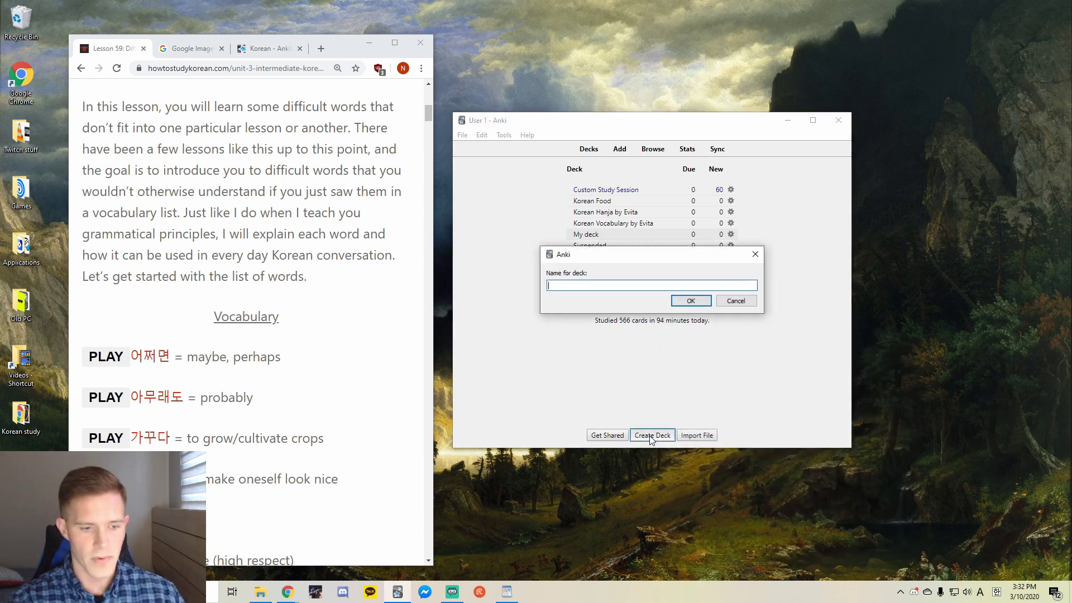
{"action": "type", "text": "example de"}
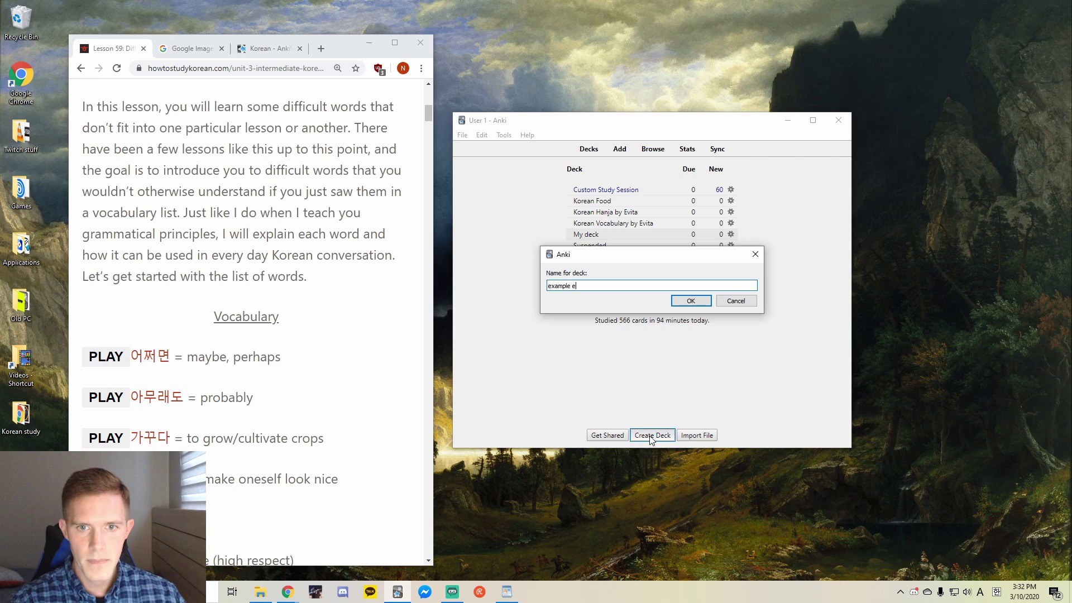
{"action": "type", "text": "ck"}
{"action": "key", "text": "Return"}
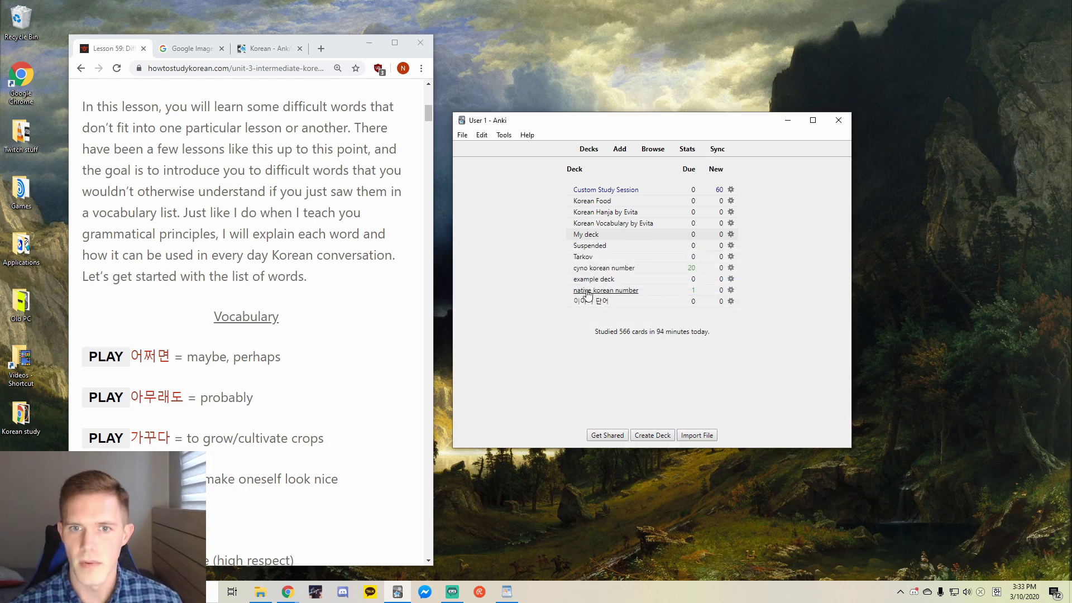
Open the Add form with example deck chosen as the target deck.
{"action": "left_click", "coordinate": [623, 154]}
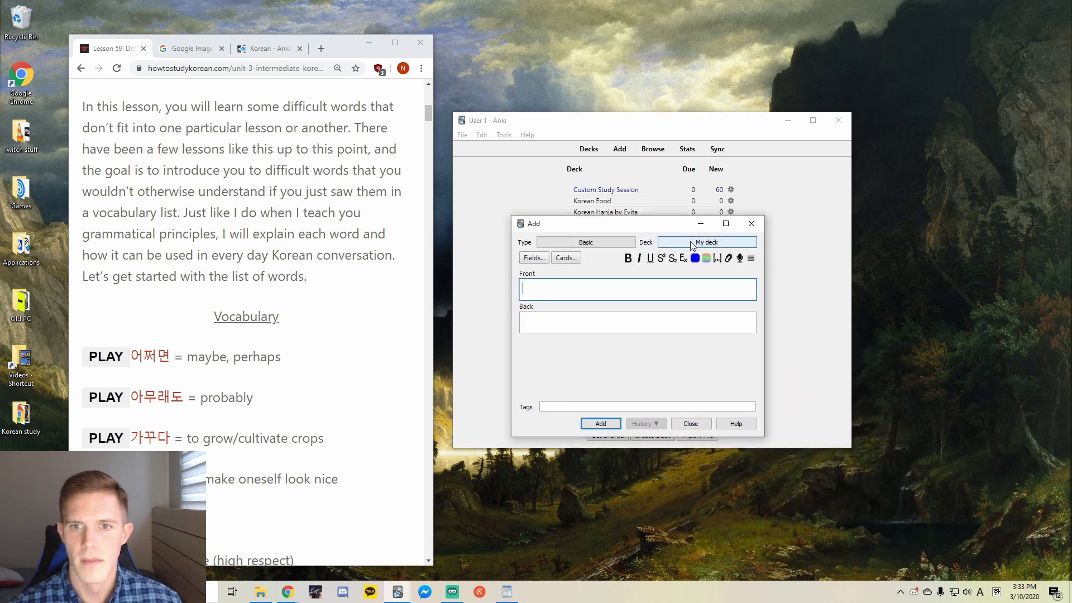
{"action": "left_click", "coordinate": [692, 246]}
{"action": "left_click", "coordinate": [538, 315]}
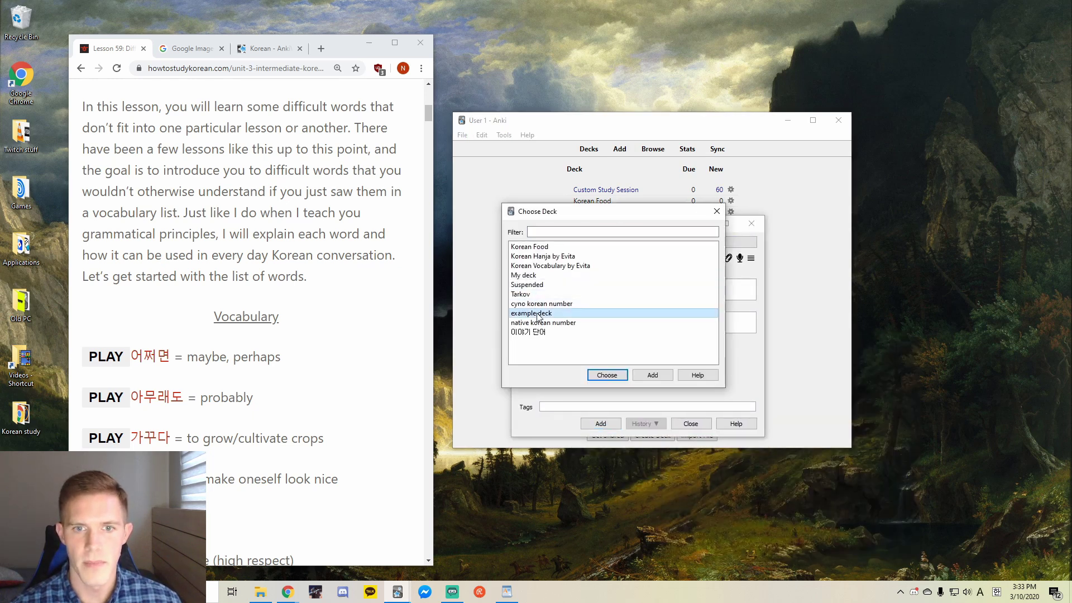
{"action": "double_click", "coordinate": [538, 315]}
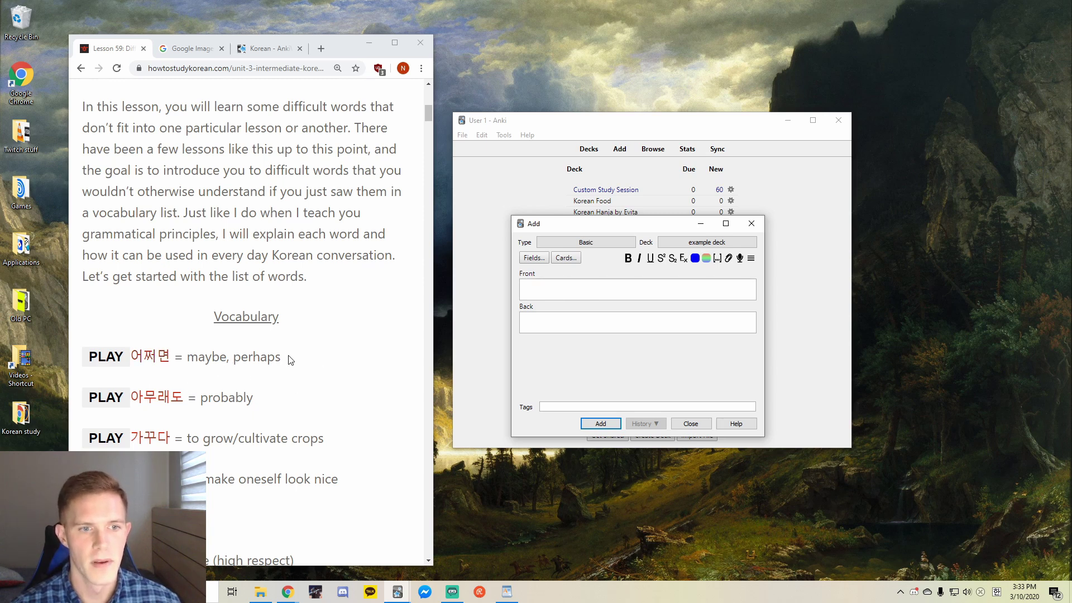
Copy the lesson line into the card: '어쩌면 =' on the Front, 'maybe, perhaps' on the Back.
{"action": "left_click_drag", "start_coordinate": [282, 359], "coordinate": [186, 357]}
{"action": "left_click_drag", "start_coordinate": [282, 378], "coordinate": [119, 358]}
{"action": "key", "text": "ctrl+c"}
{"action": "left_click", "coordinate": [560, 288]}
{"action": "key", "text": "ctrl+v"}
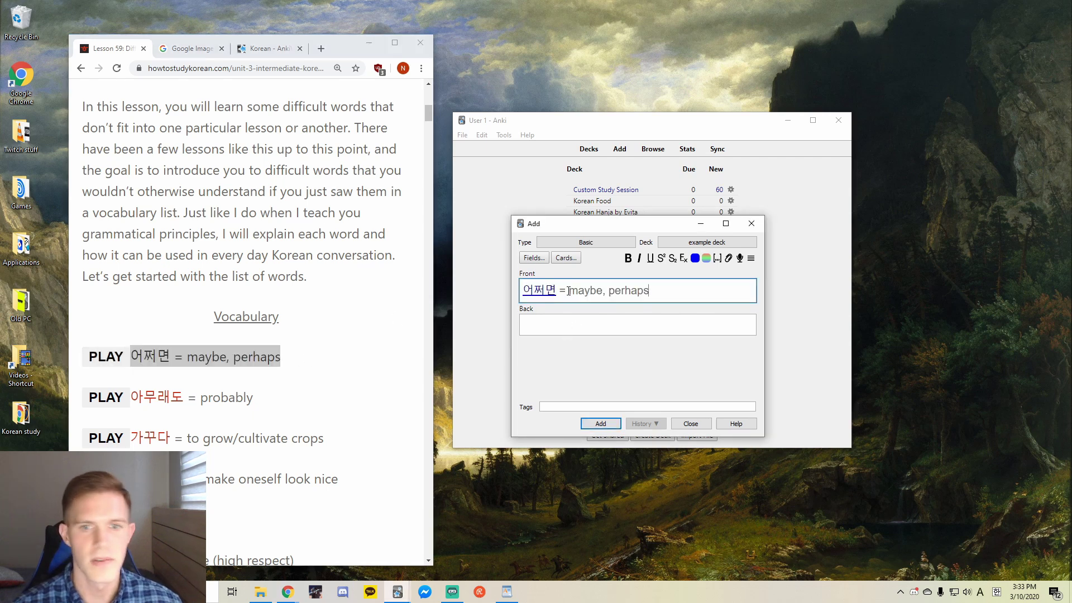
{"action": "left_click_drag", "start_coordinate": [568, 291], "coordinate": [649, 291]}
{"action": "key", "text": "BackSpace"}
{"action": "left_click", "coordinate": [565, 335]}
{"action": "key", "text": "ctrl+v"}
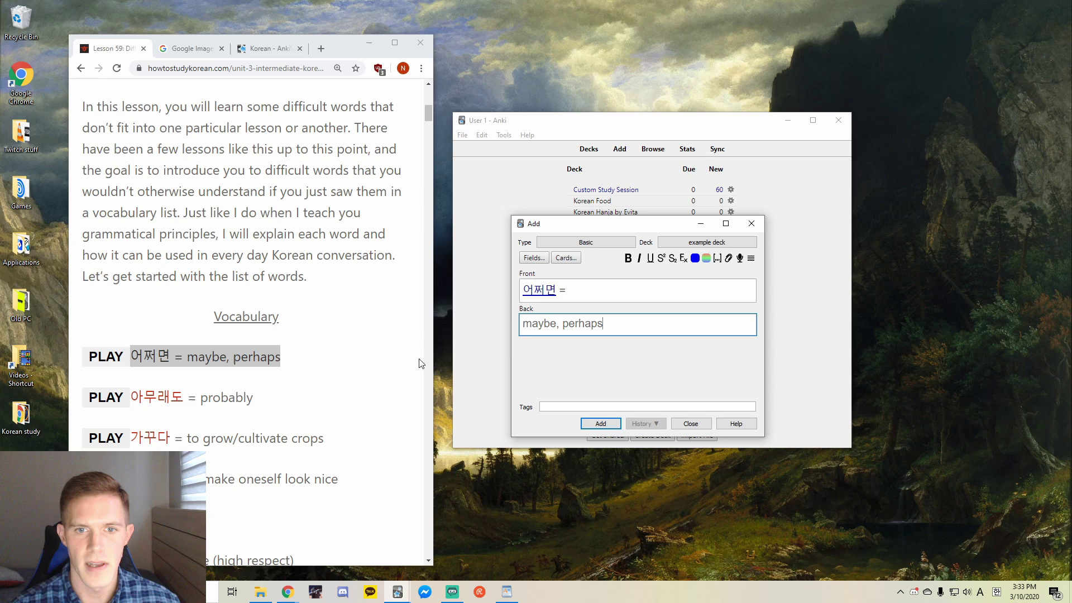
{"action": "key", "text": "Return"}
{"action": "key", "text": "Return"}
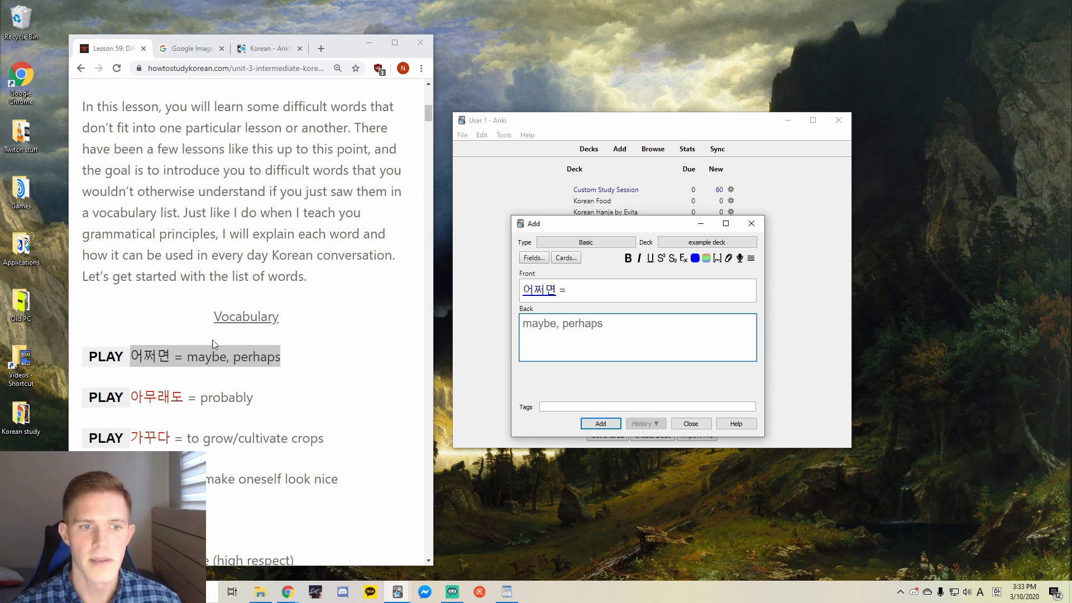
{"action": "left_click", "coordinate": [342, 349]}
Download the 어쩌면 pronunciation clip Lesson59v1.mp3 in Chrome and show it in its folder.
{"action": "right_click", "coordinate": [162, 359]}
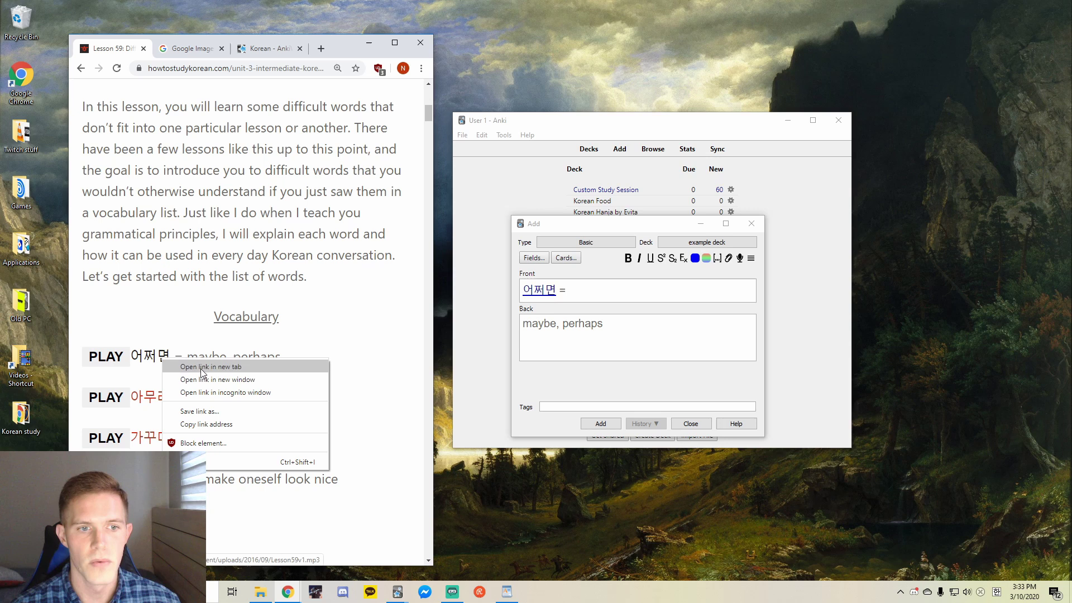
{"action": "left_click", "coordinate": [200, 367]}
{"action": "left_click", "coordinate": [159, 49]}
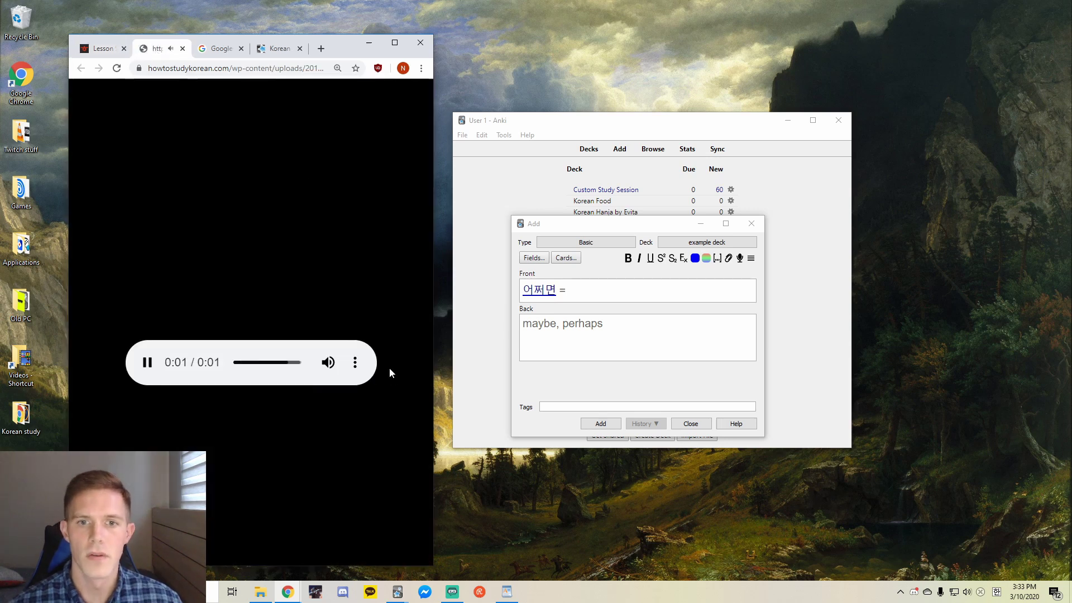
{"action": "left_click", "coordinate": [354, 361]}
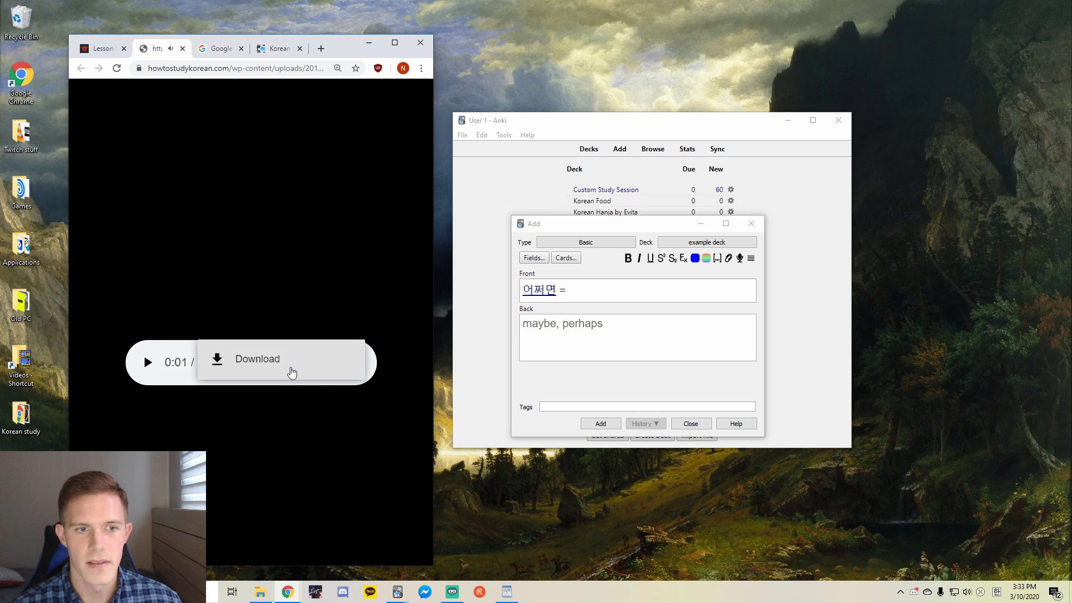
{"action": "left_click", "coordinate": [288, 368]}
{"action": "left_click", "coordinate": [196, 551]}
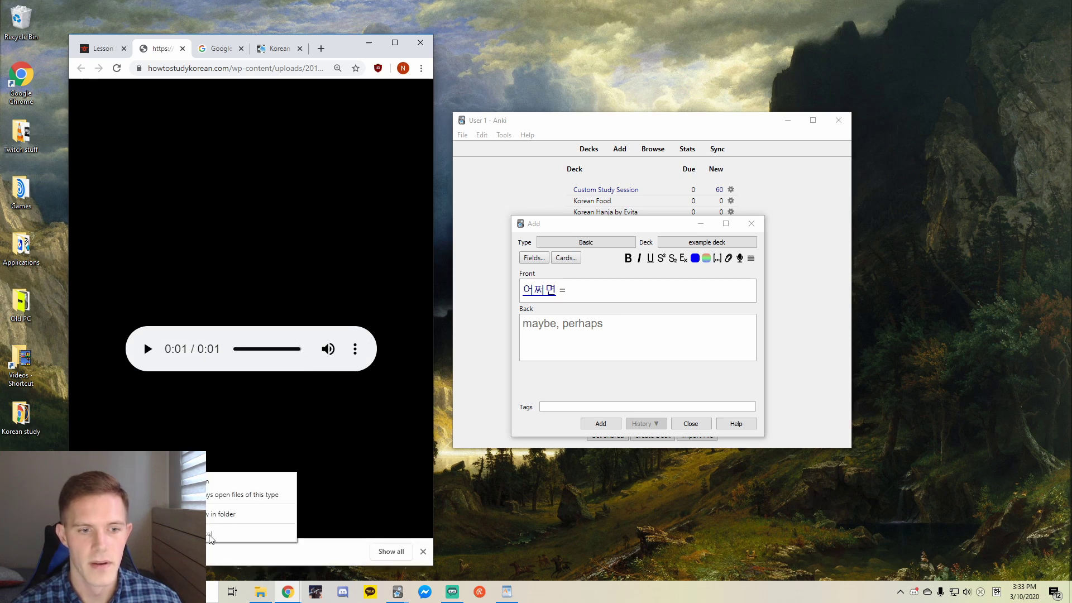
{"action": "left_click", "coordinate": [215, 515]}
Attach Lesson59v1.mp3 to the Front field and add the 어쩌면 card to example deck.
{"action": "left_click_drag", "start_coordinate": [802, 271], "coordinate": [615, 290]}
{"action": "left_click", "coordinate": [971, 134]}
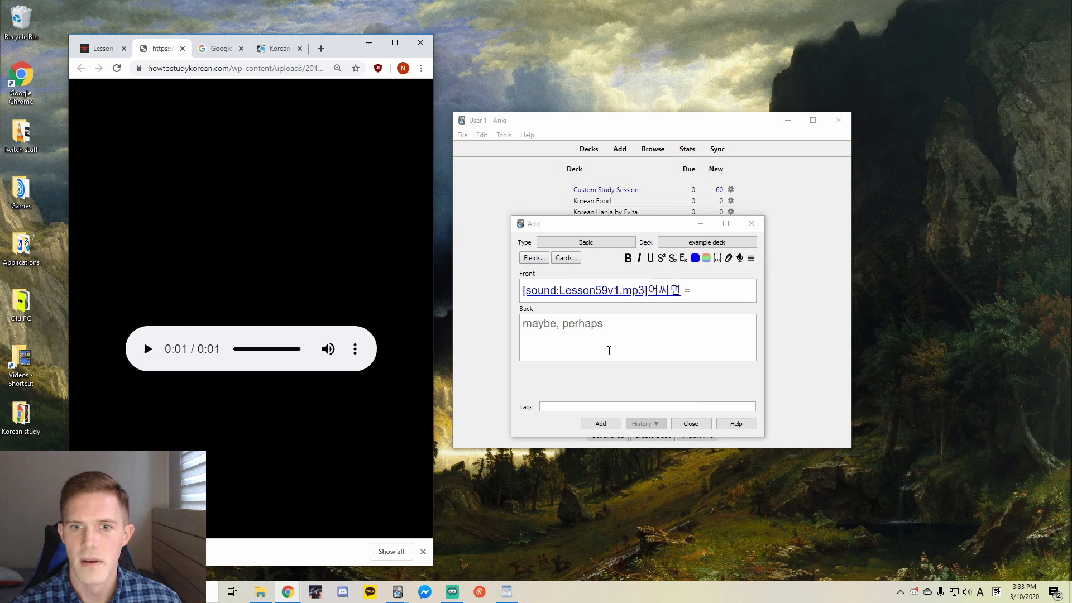
{"action": "type", "text": "="}
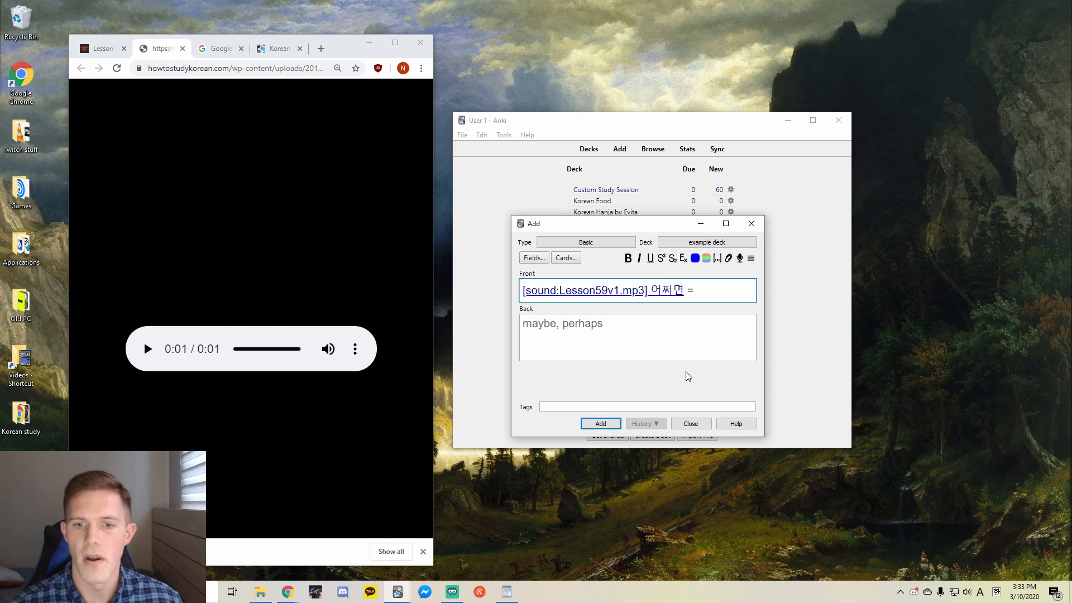
{"action": "left_click", "coordinate": [591, 426]}
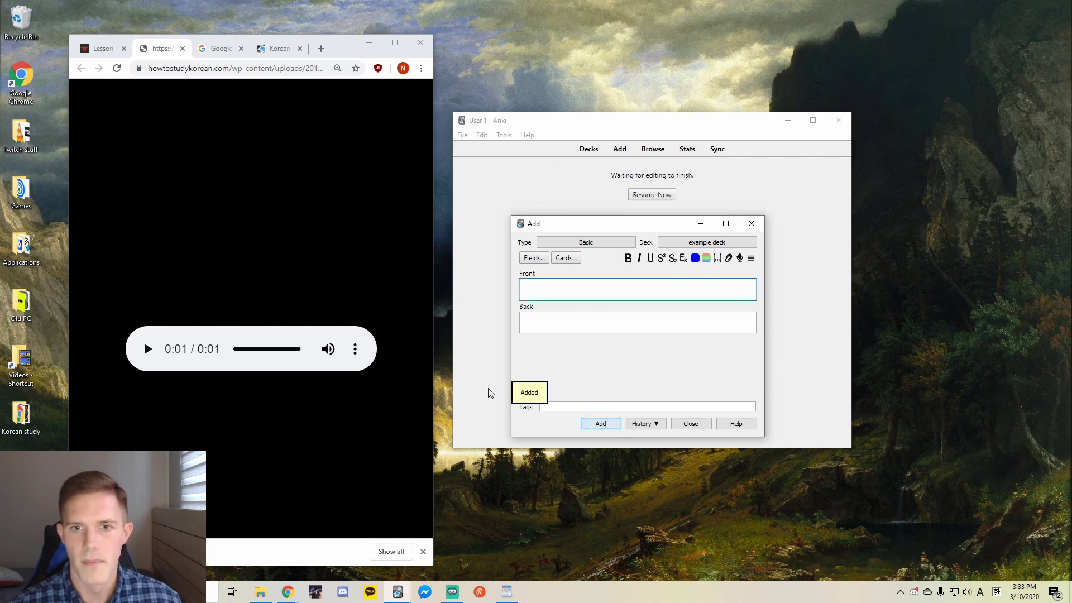
Fill the new card with '잠옷 =' on the Front and 'pajamas' on the Back.
{"action": "left_click", "coordinate": [100, 49]}
{"action": "scroll", "coordinate": [166, 309], "scroll_direction": "down", "scroll_amount": 5}
{"action": "scroll", "coordinate": [166, 309], "scroll_direction": "down", "scroll_amount": 2}
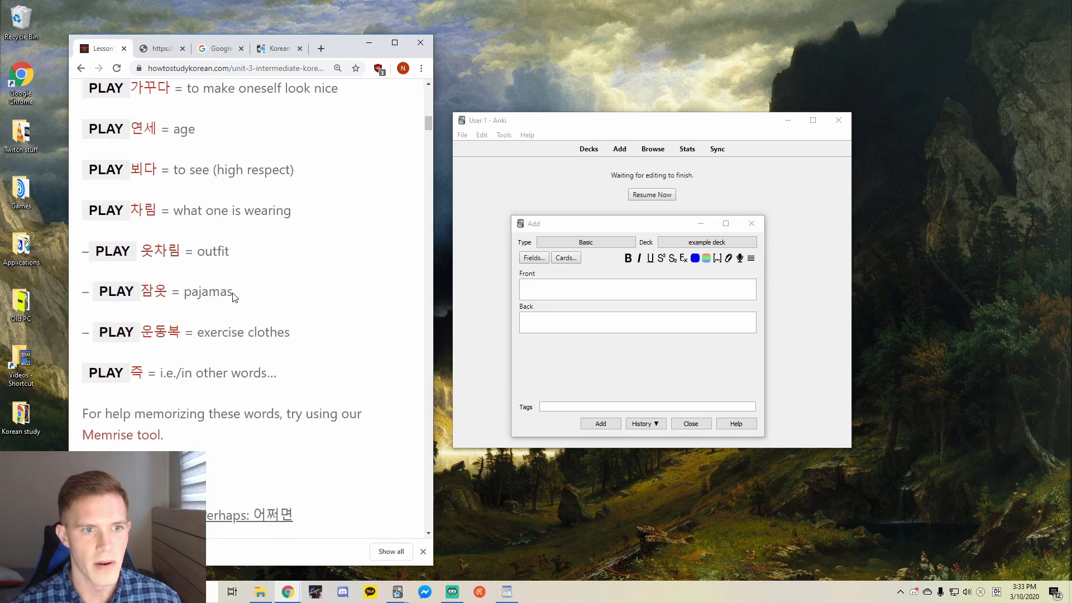
{"action": "left_click_drag", "start_coordinate": [232, 295], "coordinate": [145, 290]}
{"action": "left_click", "coordinate": [606, 292]}
{"action": "key", "text": "ctrl+v"}
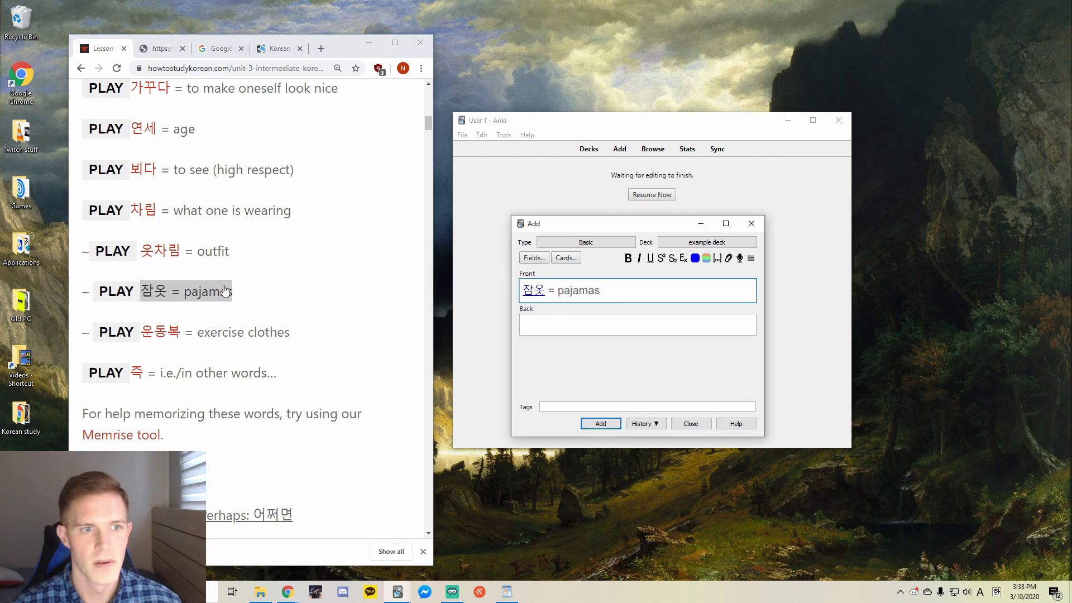
{"action": "left_click_drag", "start_coordinate": [552, 291], "coordinate": [676, 313]}
{"action": "key", "text": "ctrl+x"}
{"action": "left_click", "coordinate": [581, 320]}
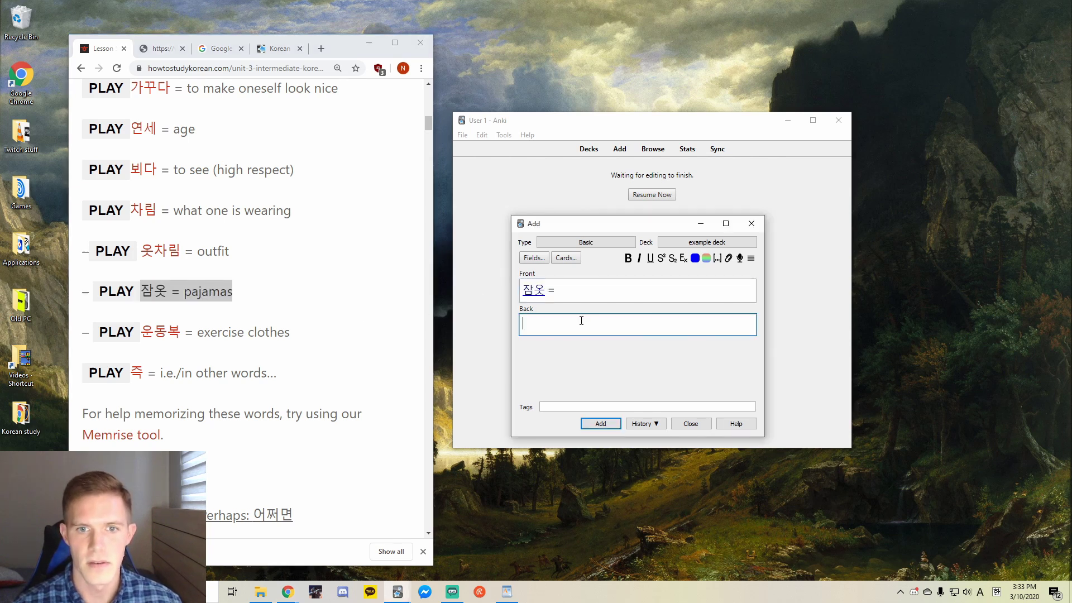
{"action": "key", "text": "ctrl+v"}
Download the 잠옷 audio Lesson59v9.mp3 and attach it to the card's Front field.
{"action": "left_click", "coordinate": [335, 304]}
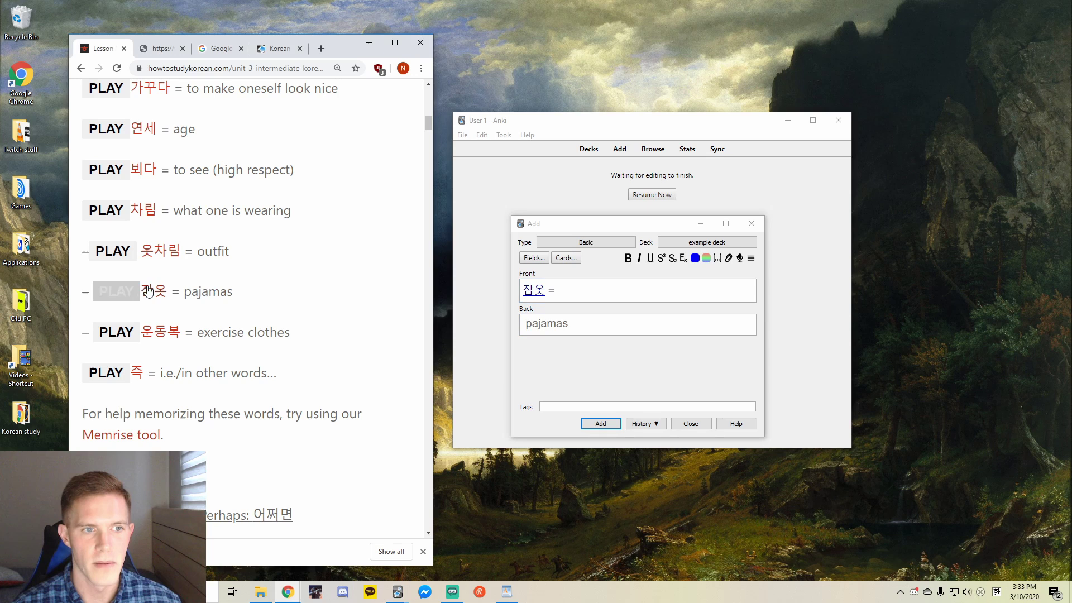
{"action": "right_click", "coordinate": [154, 288]}
{"action": "left_click", "coordinate": [202, 291]}
{"action": "left_click", "coordinate": [185, 52]}
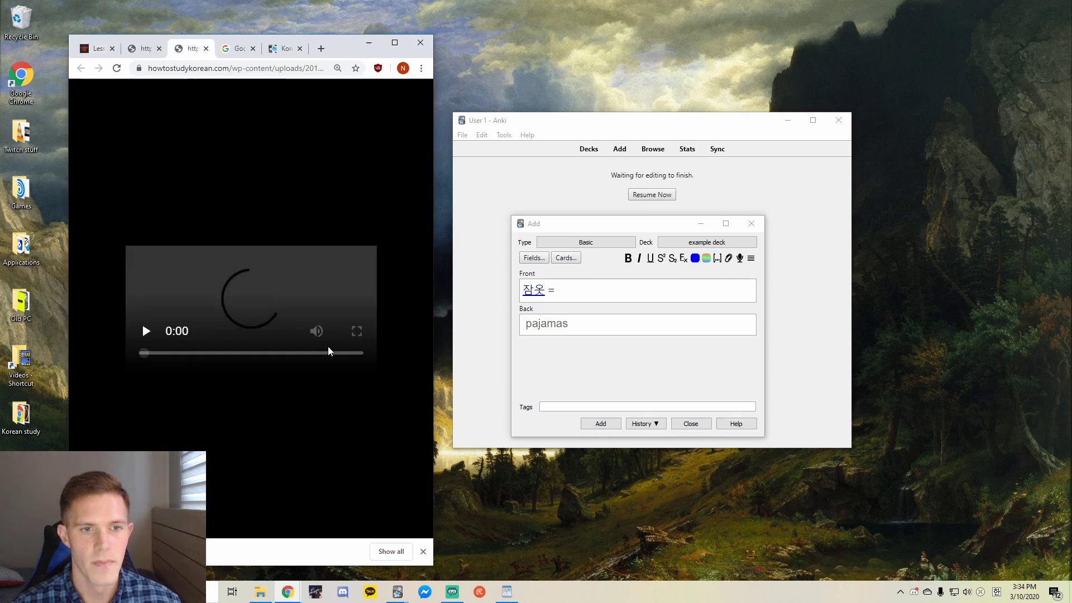
{"action": "left_click", "coordinate": [354, 348]}
{"action": "left_click", "coordinate": [268, 347]}
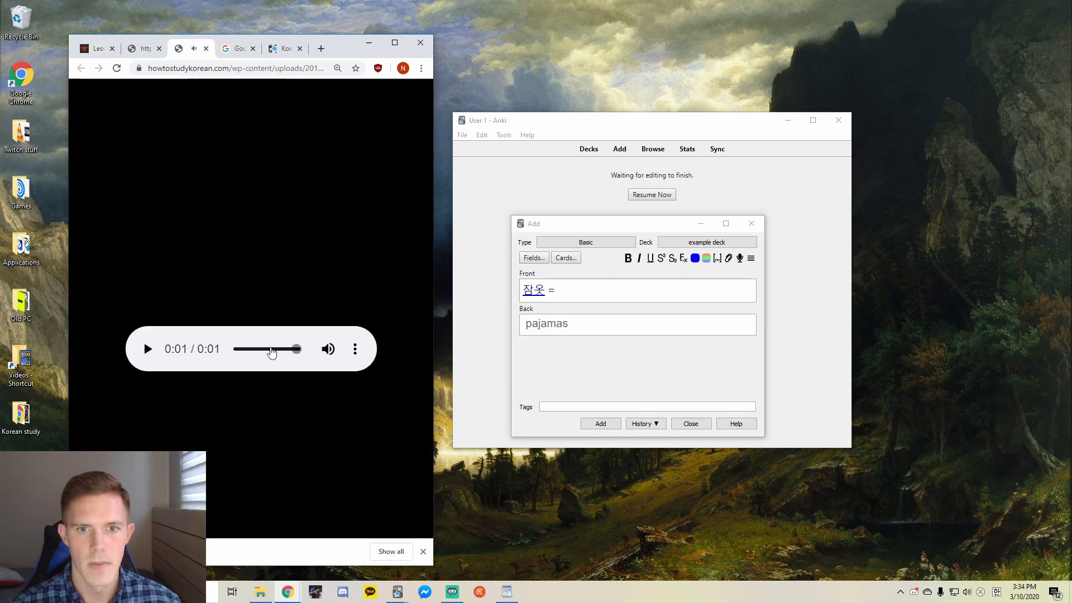
{"action": "right_click", "coordinate": [218, 540]}
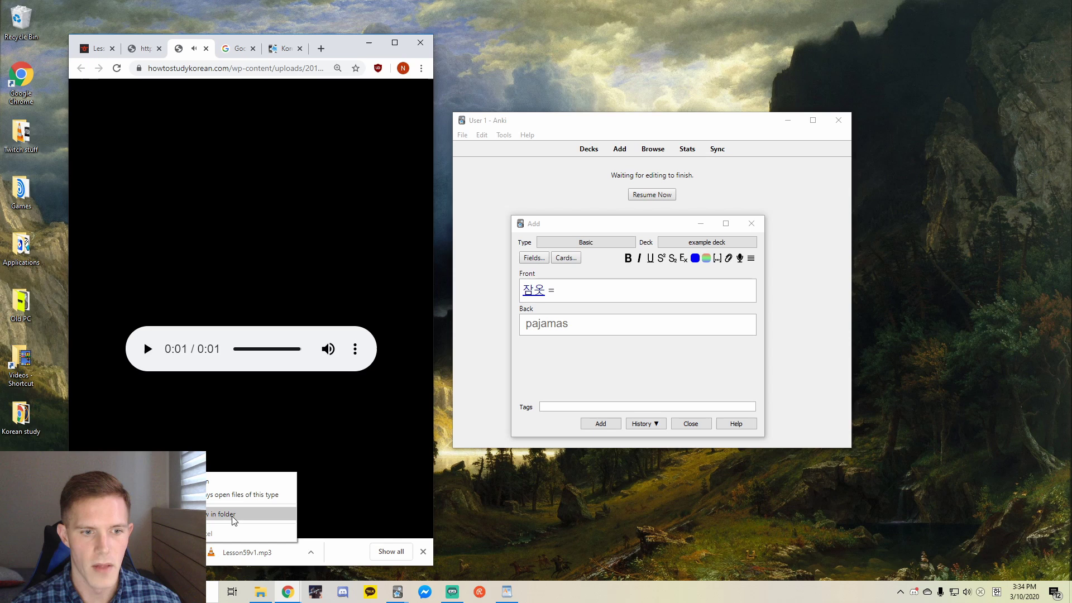
{"action": "left_click", "coordinate": [224, 513]}
{"action": "left_click_drag", "start_coordinate": [798, 269], "coordinate": [606, 292]}
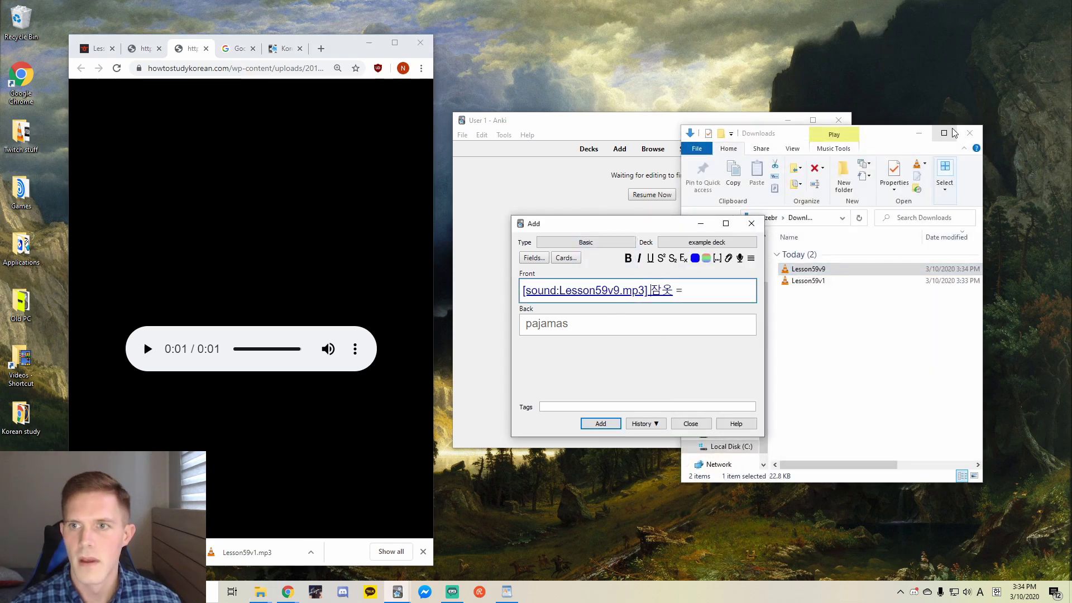
{"action": "left_click", "coordinate": [970, 133]}
{"action": "left_click", "coordinate": [157, 49]}
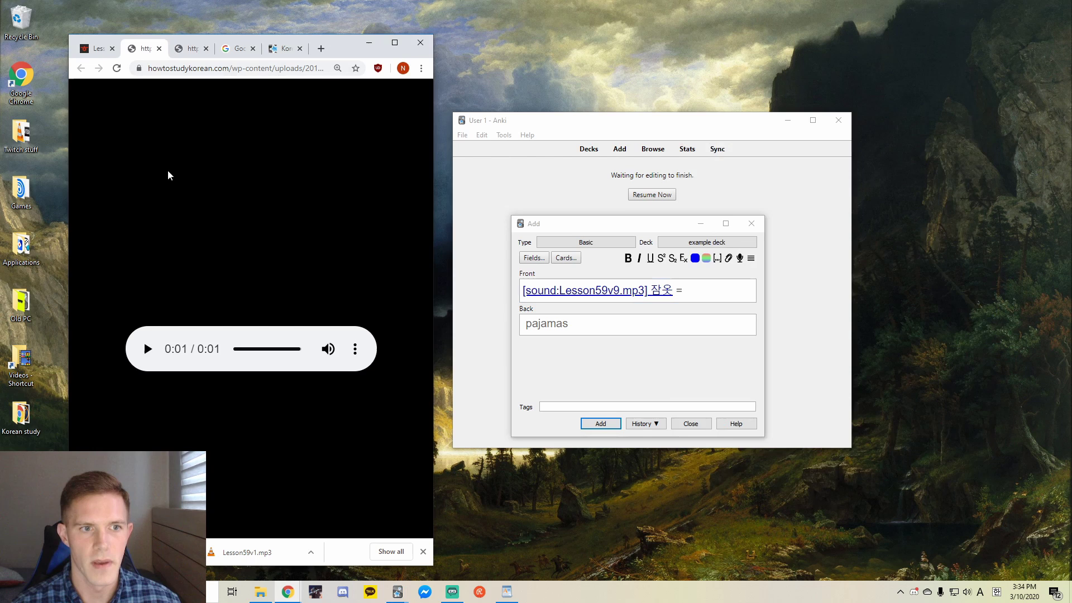
{"action": "left_click", "coordinate": [103, 49]}
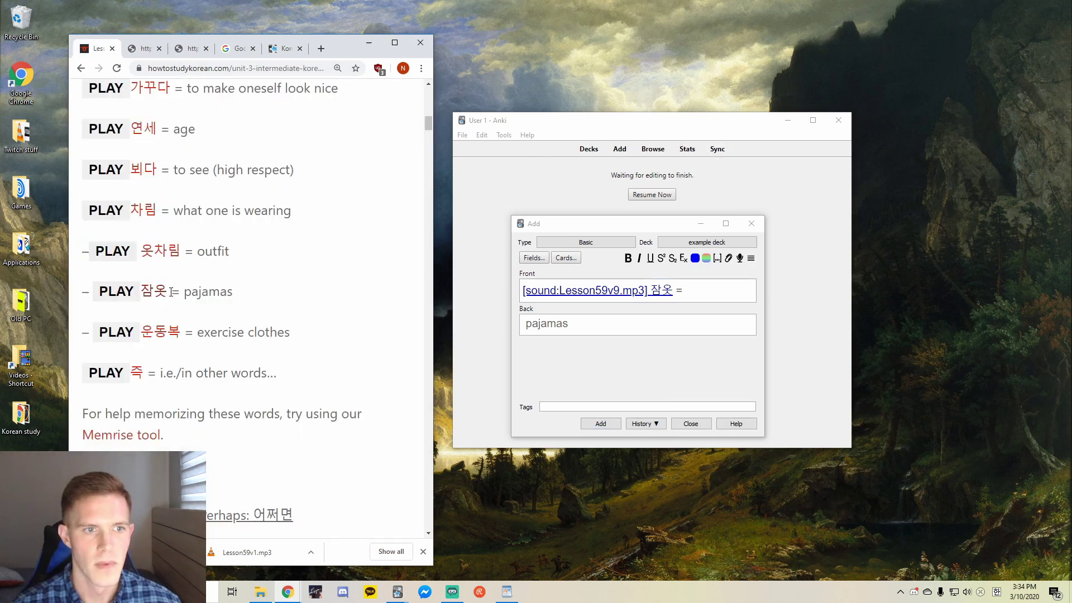
Search Google Images for 잠옷 and copy a photo of a couple in white pajamas.
{"action": "left_click_drag", "start_coordinate": [171, 292], "coordinate": [141, 292]}
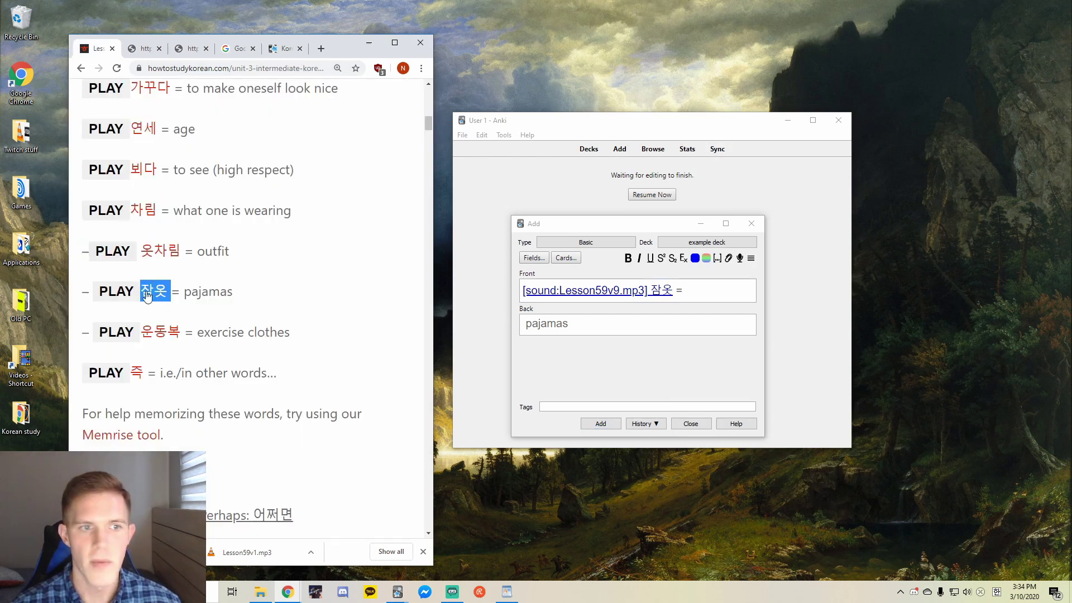
{"action": "left_click", "coordinate": [237, 50]}
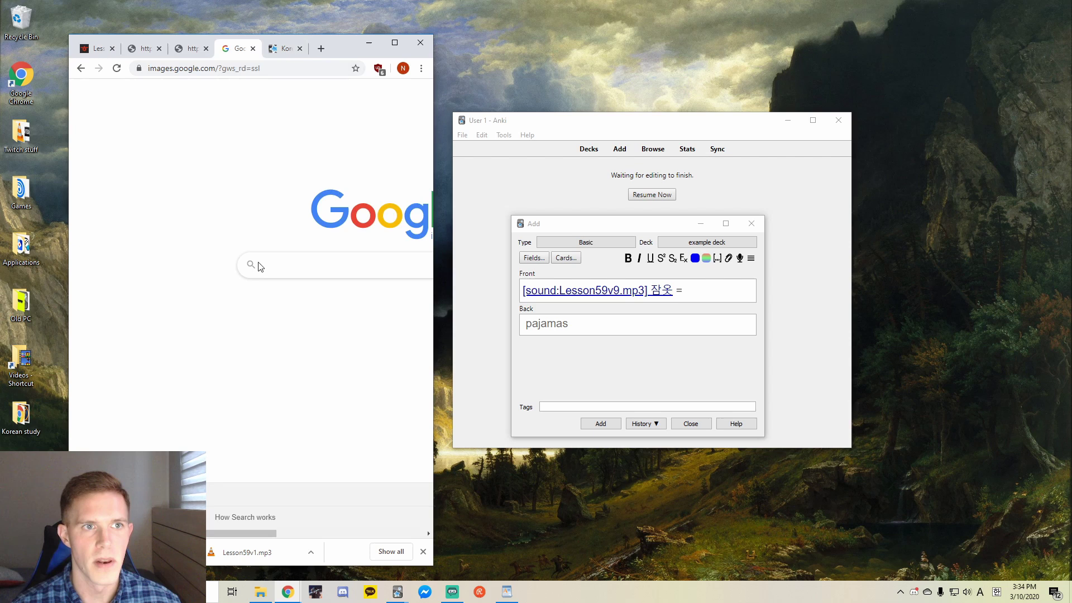
{"action": "key", "text": "ctrl+v"}
{"action": "key", "text": "Return"}
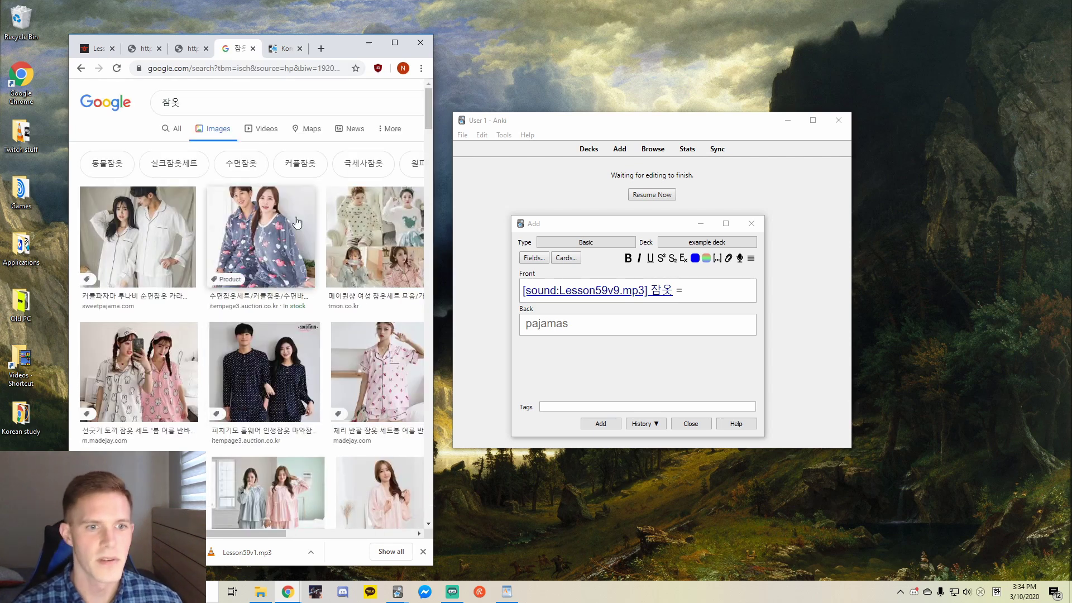
{"action": "right_click", "coordinate": [162, 232]}
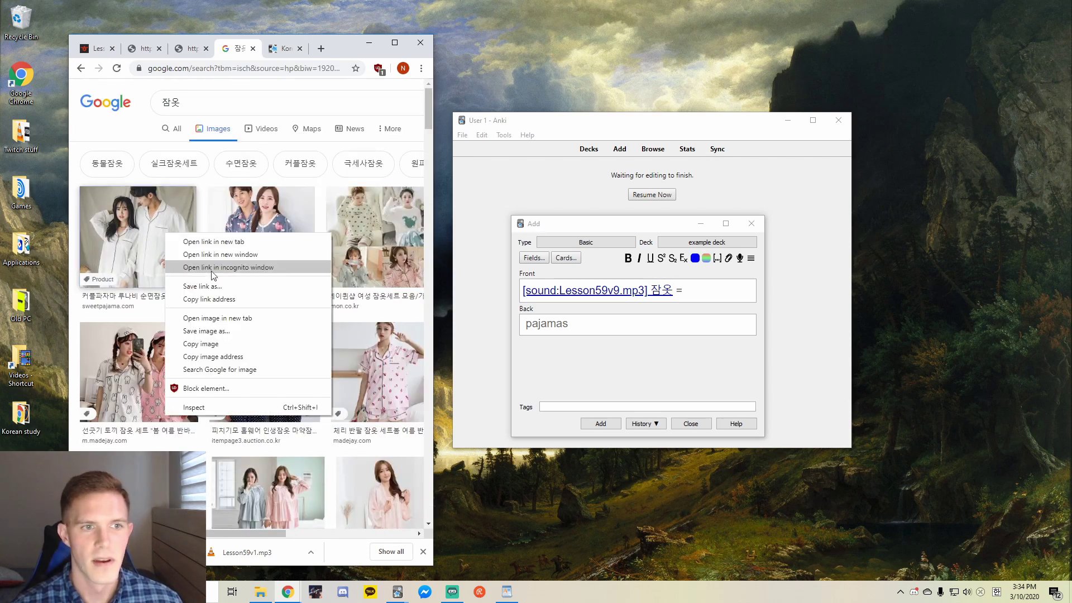
{"action": "left_click", "coordinate": [221, 340]}
Paste the pajamas photo on a new line below 'pajamas' in the Back field.
{"action": "left_click", "coordinate": [634, 323]}
{"action": "key", "text": "Return"}
{"action": "key", "text": "ctrl+v"}
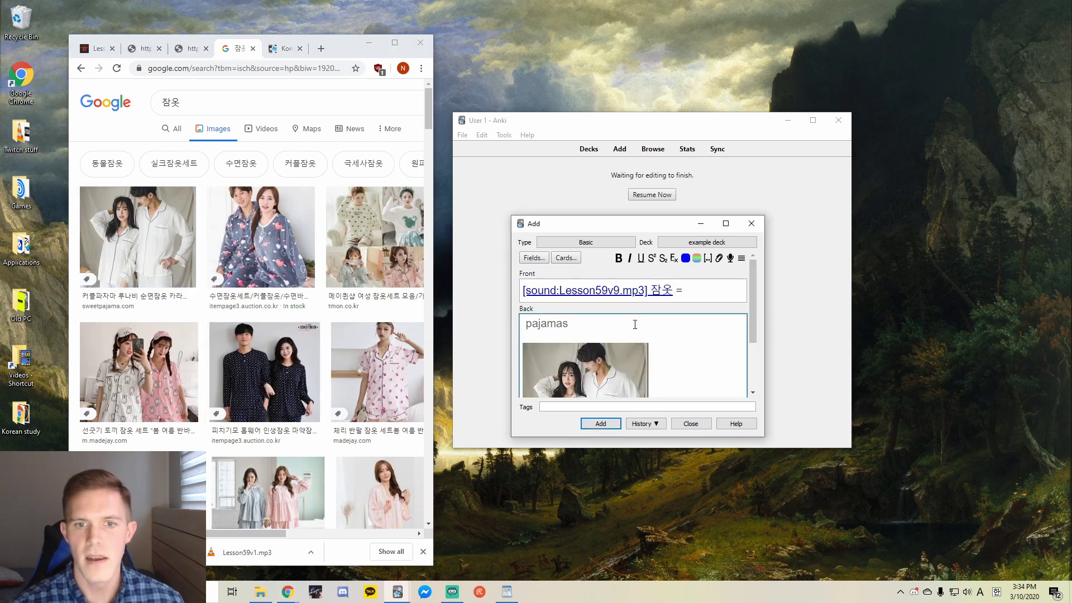
{"action": "scroll", "coordinate": [625, 335], "scroll_direction": "down", "scroll_amount": 3}
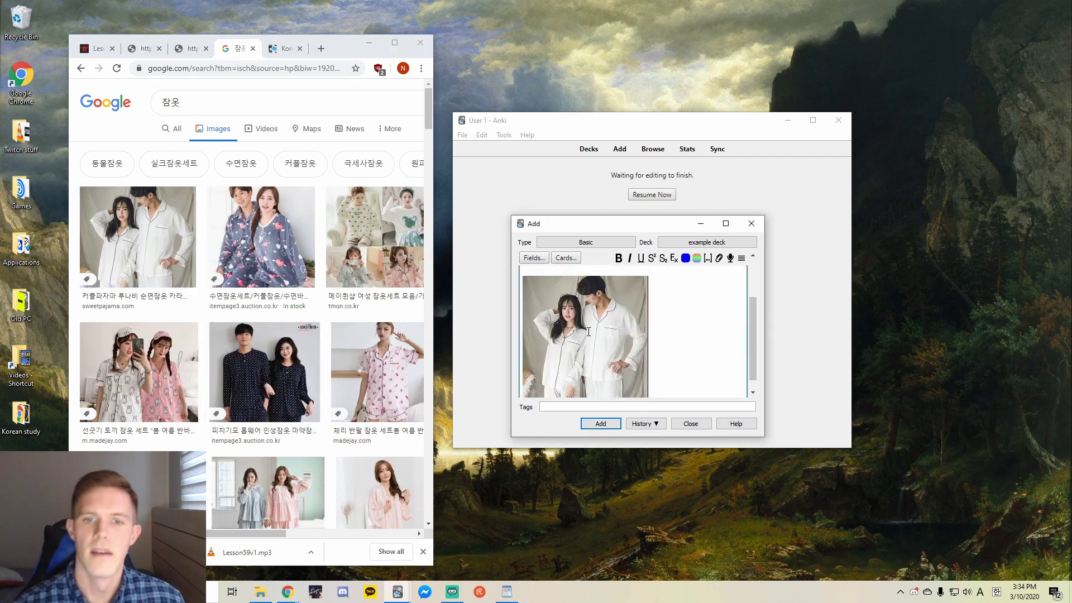
{"action": "scroll", "coordinate": [612, 350], "scroll_direction": "up", "scroll_amount": 3}
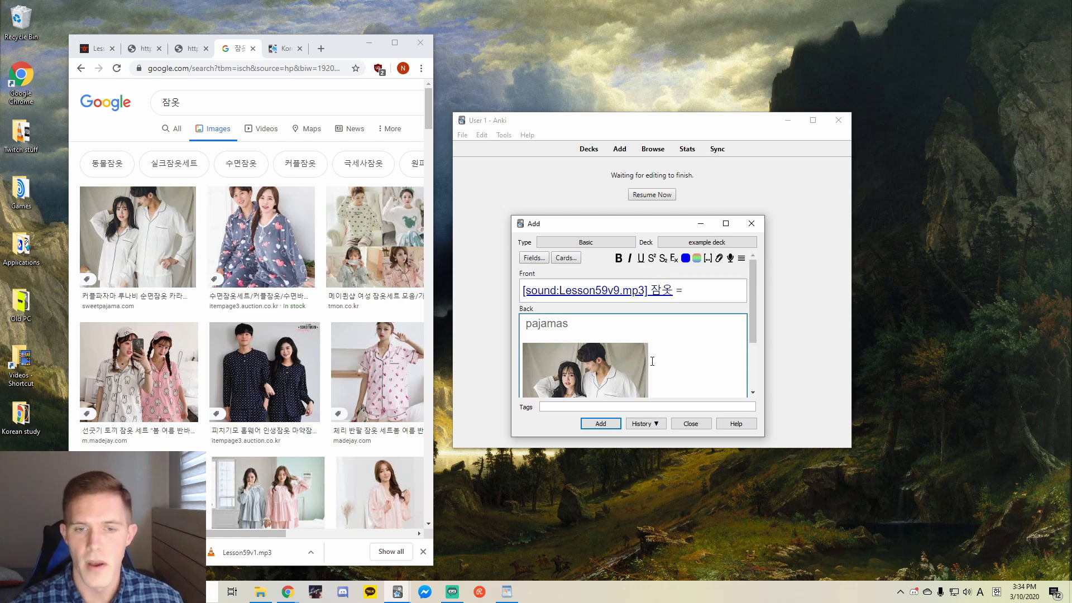
{"action": "scroll", "coordinate": [635, 373], "scroll_direction": "down", "scroll_amount": 1}
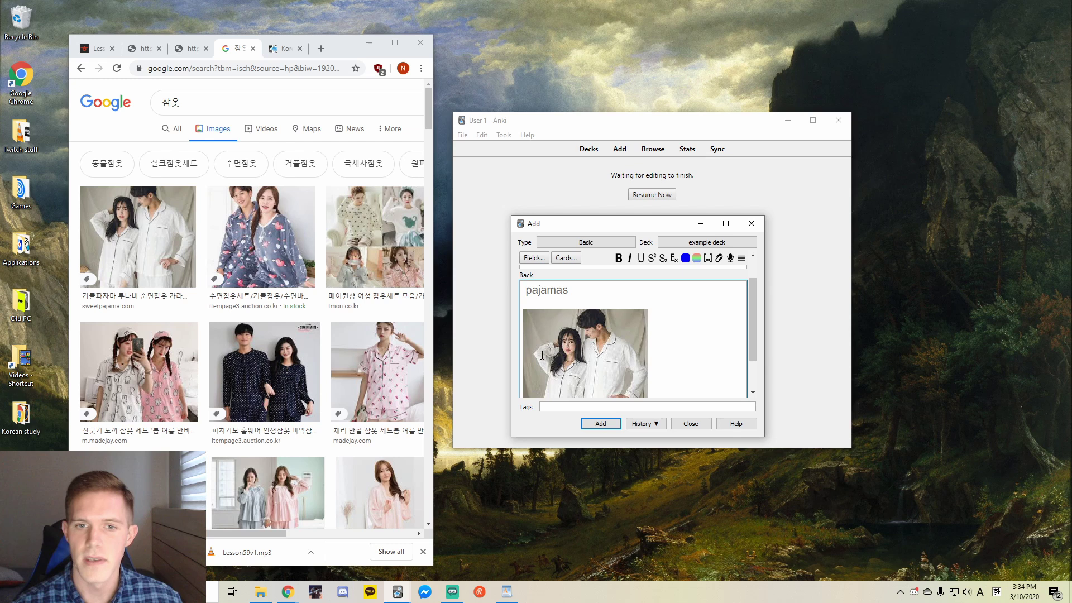
Return to the Lesson 59 page and scroll to the 잠옷 example sentences.
{"action": "left_click", "coordinate": [190, 49]}
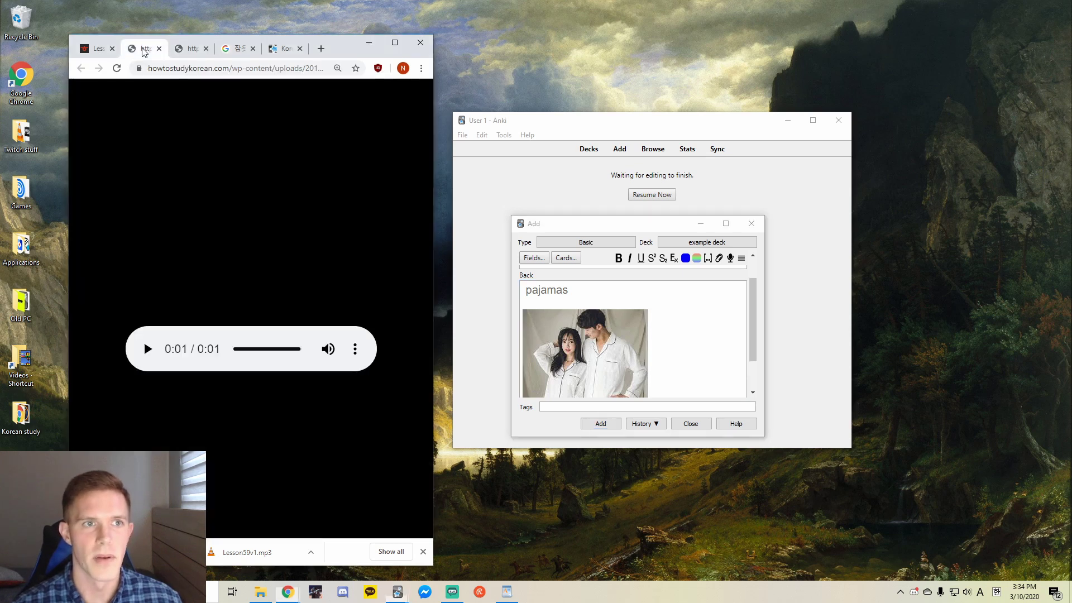
{"action": "left_click", "coordinate": [110, 50]}
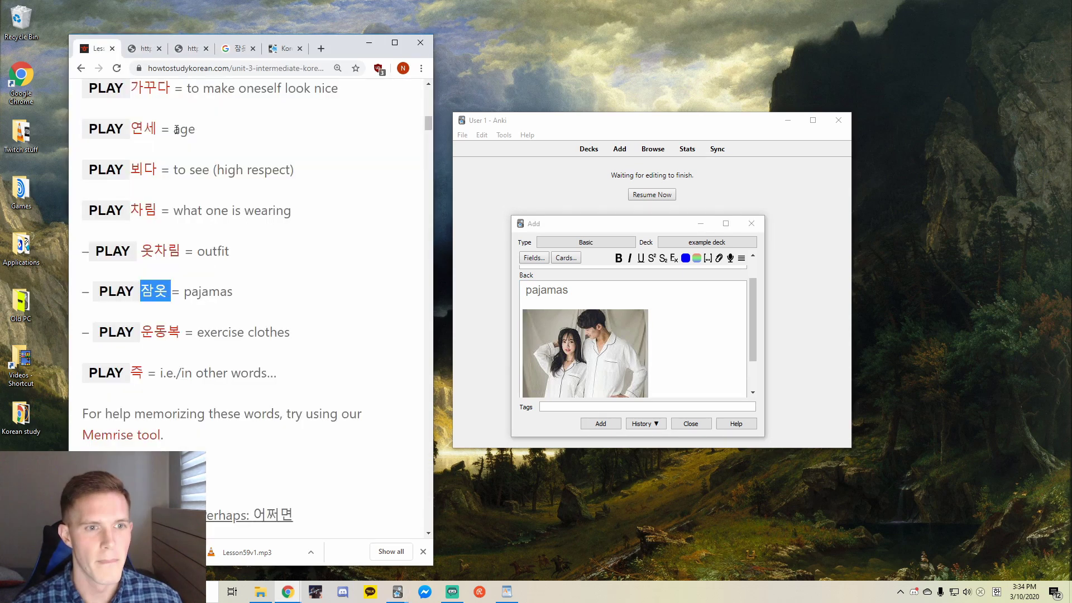
{"action": "left_click", "coordinate": [251, 296]}
{"action": "left_click", "coordinate": [226, 292]}
{"action": "scroll", "coordinate": [226, 291], "scroll_direction": "down", "scroll_amount": 2}
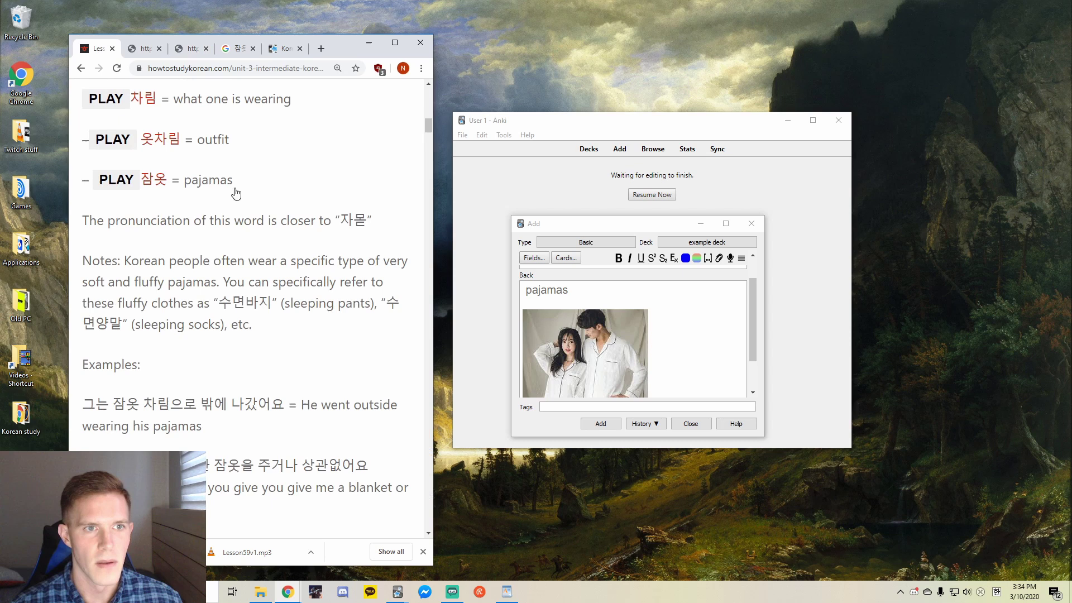
{"action": "left_click", "coordinate": [214, 140]}
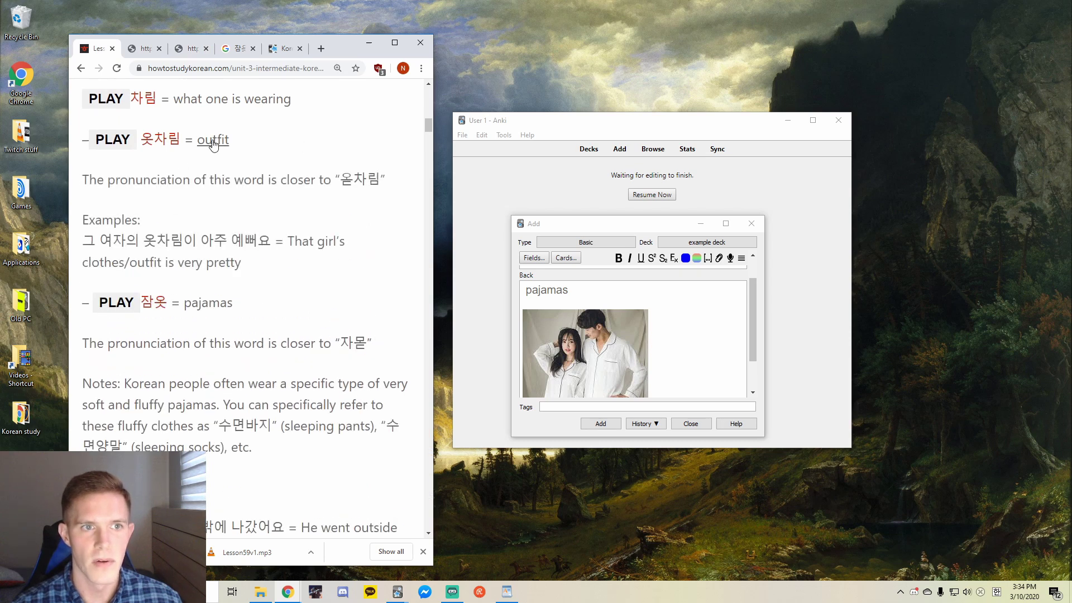
{"action": "left_click", "coordinate": [220, 140]}
{"action": "scroll", "coordinate": [311, 336], "scroll_direction": "down", "scroll_amount": 4}
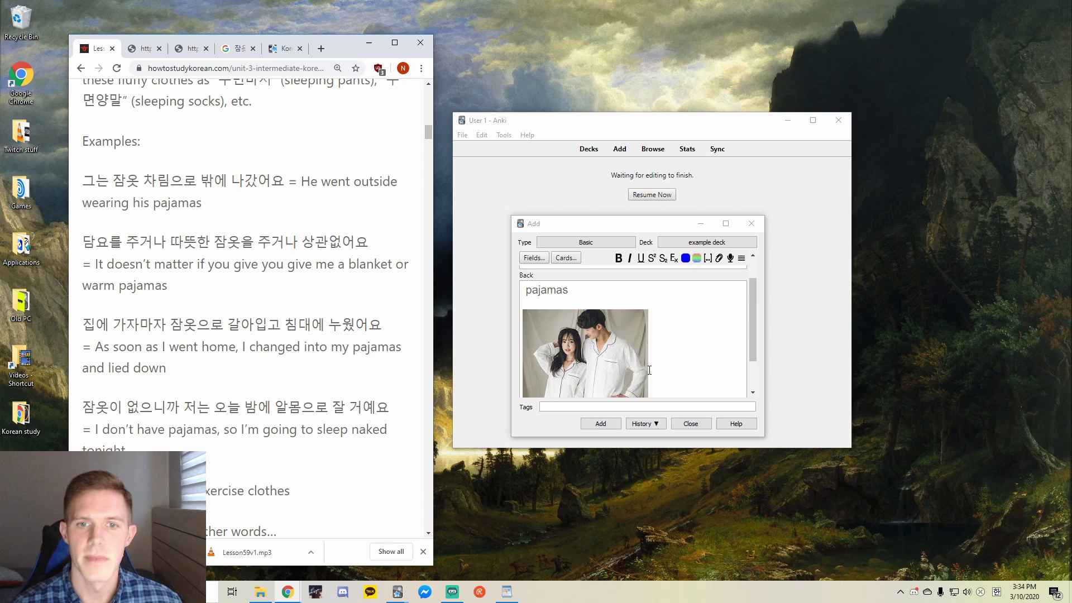
{"action": "scroll", "coordinate": [656, 339], "scroll_direction": "up", "scroll_amount": 1}
{"action": "scroll", "coordinate": [647, 389], "scroll_direction": "down", "scroll_amount": 3}
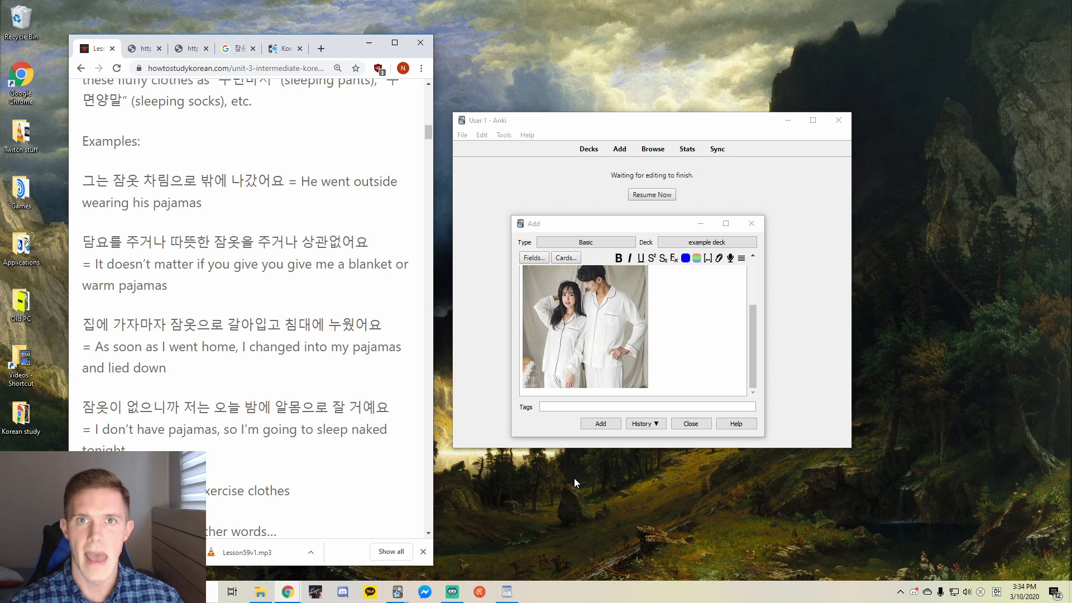
Snip the four 잠옷 example sentences and paste them below the photo on the card's Back.
{"action": "key", "text": "super+shift+s"}
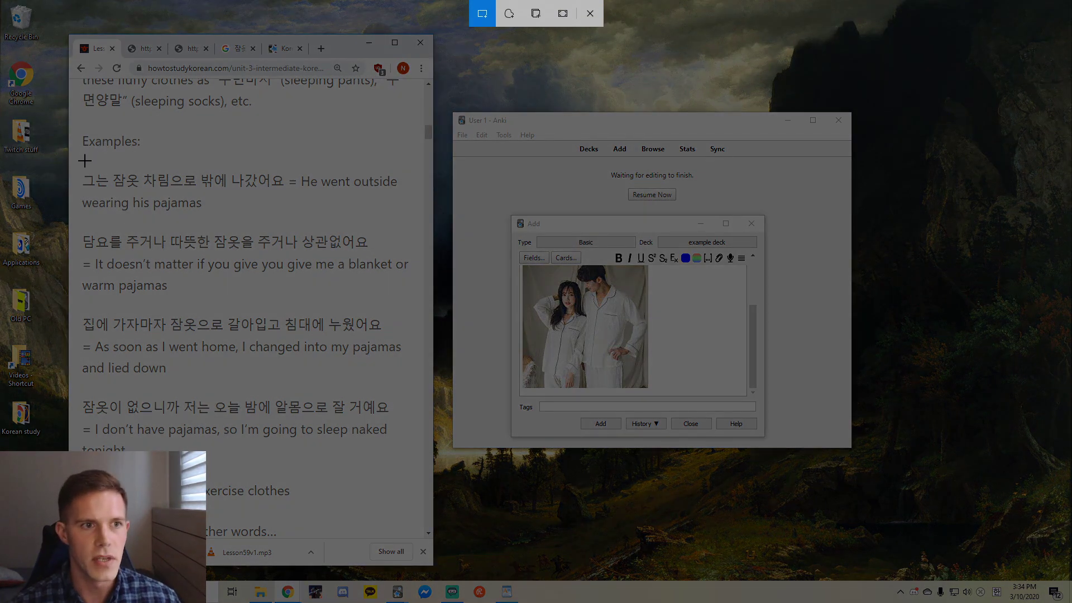
{"action": "mouse_move", "coordinate": [79, 169]}
{"action": "left_mouse_down"}
{"action": "mouse_move", "coordinate": [408, 407]}
{"action": "mouse_move", "coordinate": [415, 467]}
{"action": "left_mouse_up"}
{"action": "left_click", "coordinate": [687, 355]}
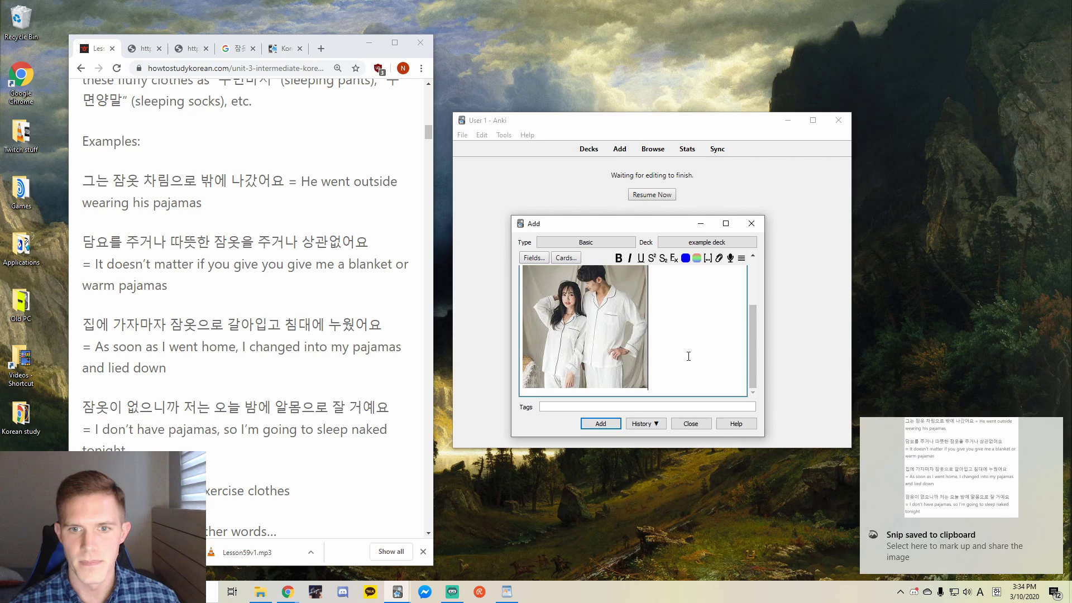
{"action": "key", "text": "Return"}
{"action": "key", "text": "ctrl+v"}
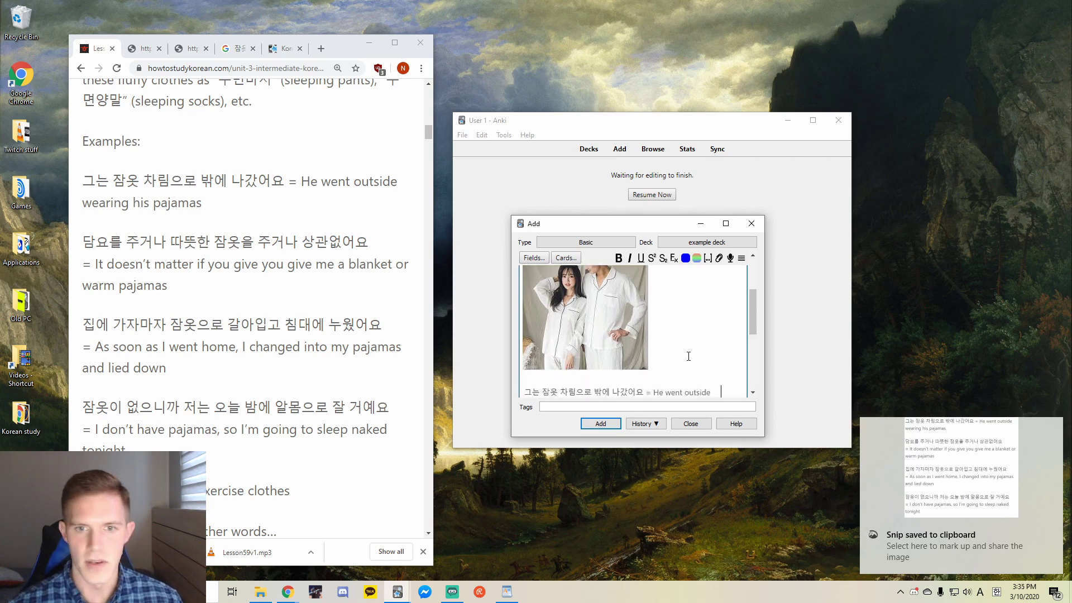
{"action": "scroll", "coordinate": [688, 355], "scroll_direction": "down", "scroll_amount": 3}
{"action": "scroll", "coordinate": [656, 343], "scroll_direction": "up", "scroll_amount": 6}
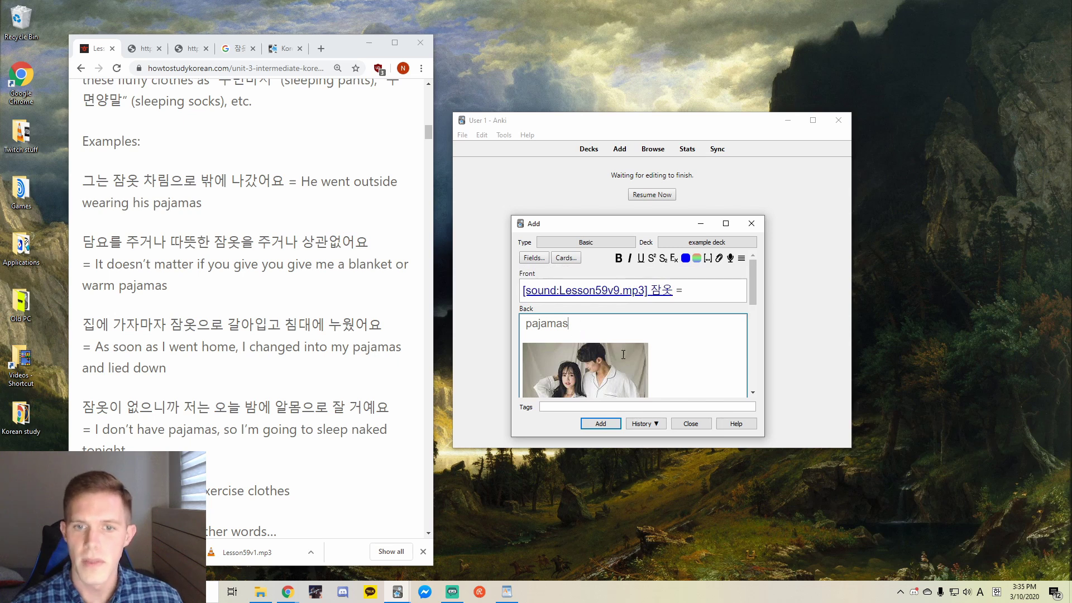
{"action": "scroll", "coordinate": [623, 354], "scroll_direction": "down", "scroll_amount": 2}
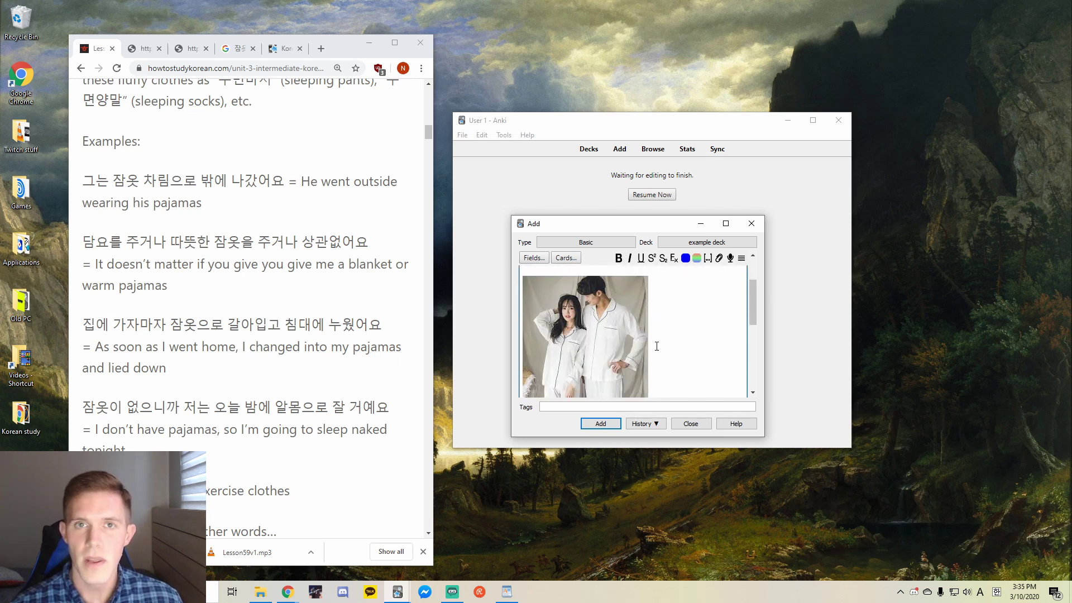
{"action": "scroll", "coordinate": [613, 373], "scroll_direction": "down", "scroll_amount": 3}
{"action": "scroll", "coordinate": [648, 348], "scroll_direction": "down", "scroll_amount": 2}
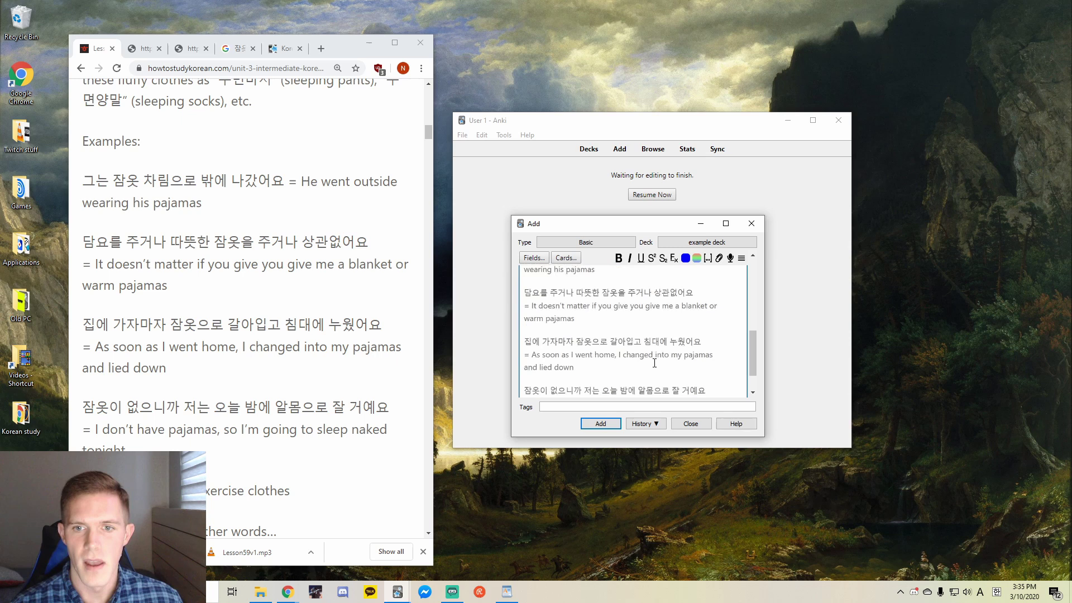
{"action": "scroll", "coordinate": [653, 367], "scroll_direction": "up", "scroll_amount": 1}
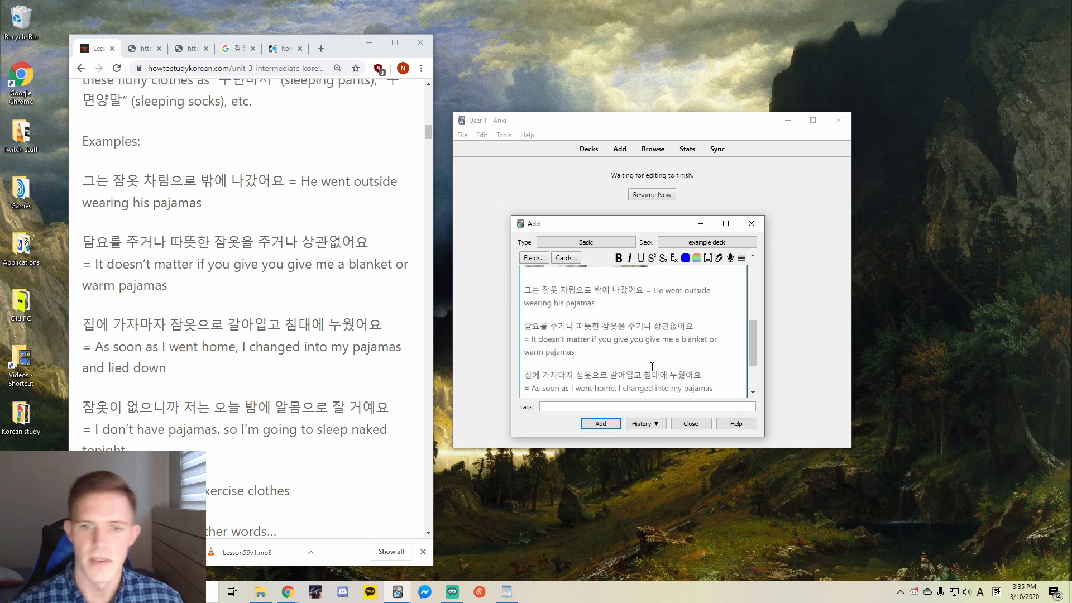
Save the 잠옷 pajamas card to the example deck.
{"action": "left_click", "coordinate": [605, 424]}
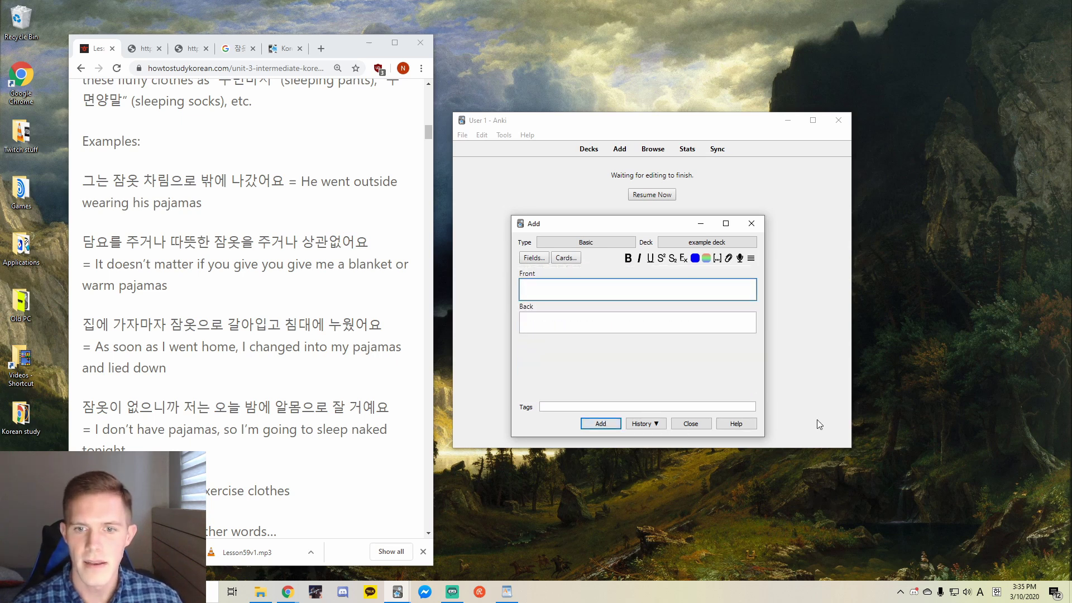
{"action": "scroll", "coordinate": [161, 301], "scroll_direction": "down", "scroll_amount": 3}
{"action": "scroll", "coordinate": [322, 269], "scroll_direction": "down", "scroll_amount": 3}
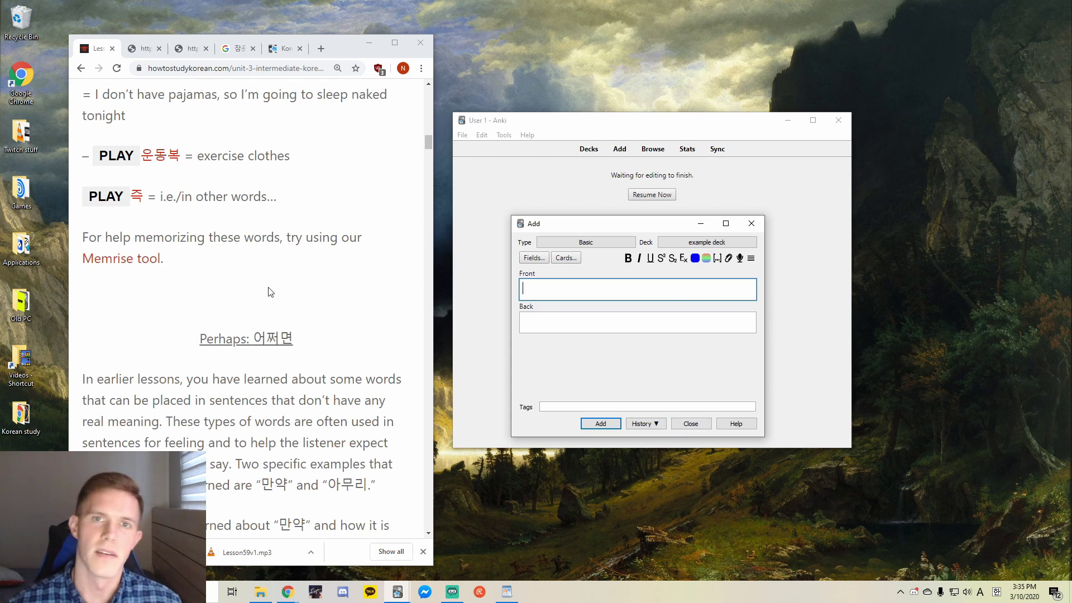
Return to the Unit 3 lessons overview and open Lesson 59.
{"action": "left_click", "coordinate": [81, 68]}
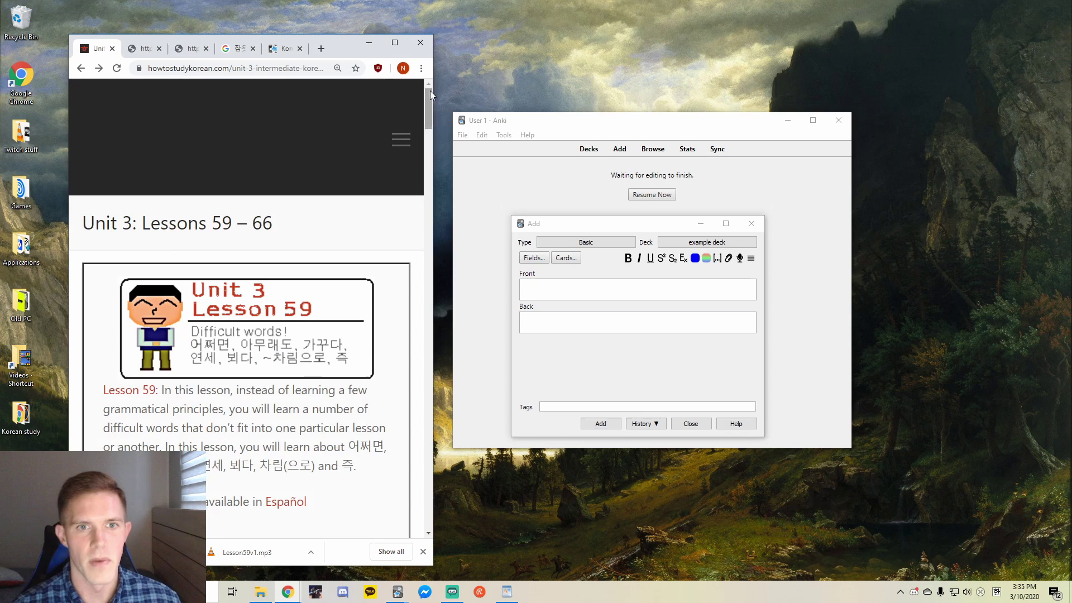
{"action": "left_click_drag", "start_coordinate": [428, 100], "coordinate": [427, 105]}
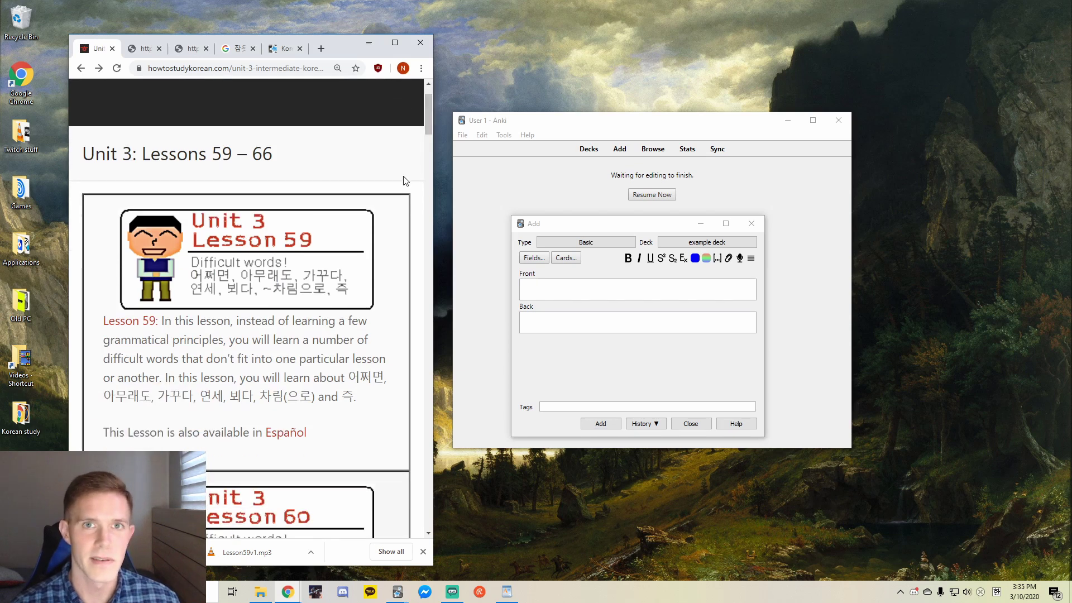
{"action": "left_click_drag", "start_coordinate": [299, 154], "coordinate": [91, 154]}
{"action": "left_click", "coordinate": [333, 163]}
{"action": "scroll", "coordinate": [269, 228], "scroll_direction": "down", "scroll_amount": 3}
{"action": "scroll", "coordinate": [269, 229], "scroll_direction": "down", "scroll_amount": 3}
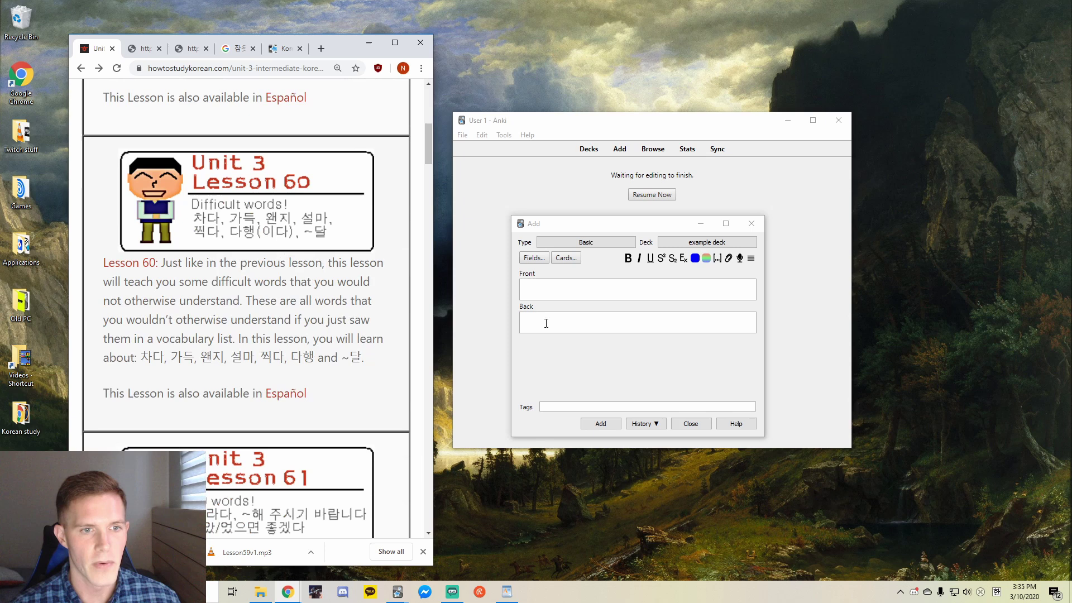
{"action": "scroll", "coordinate": [287, 240], "scroll_direction": "up", "scroll_amount": 4}
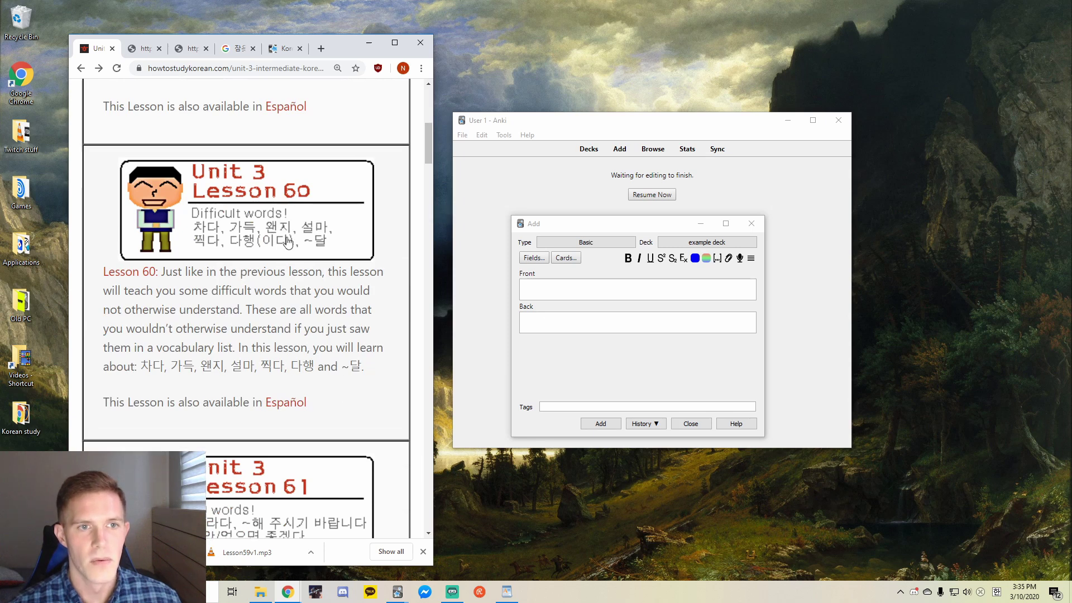
{"action": "left_click", "coordinate": [228, 152]}
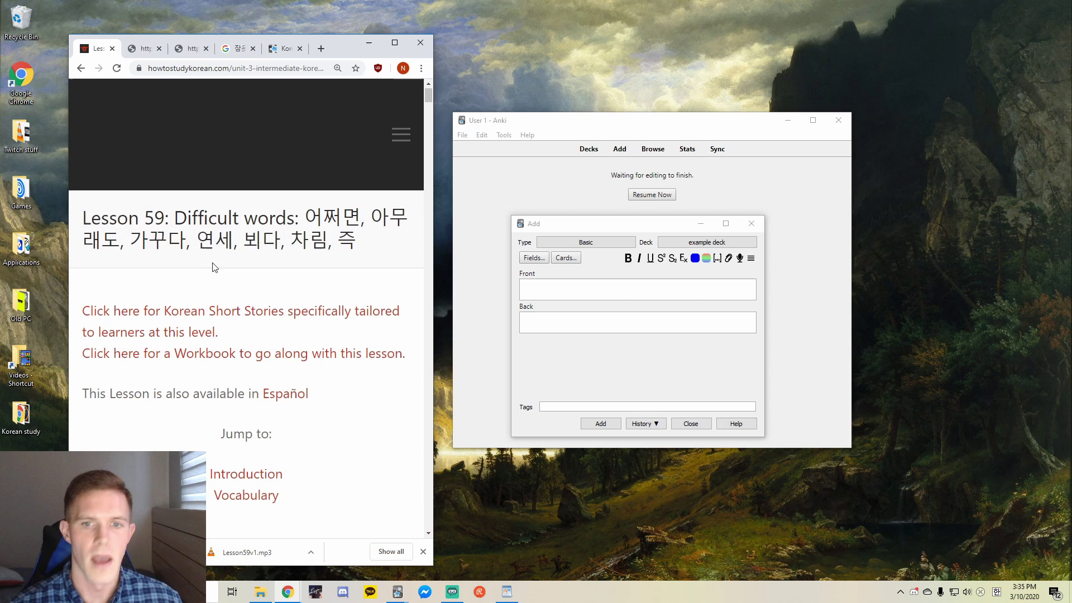
Scroll through Lesson 59 to its 어쩌면 example sentences.
{"action": "scroll", "coordinate": [205, 291], "scroll_direction": "down", "scroll_amount": 10}
{"action": "scroll", "coordinate": [199, 314], "scroll_direction": "down", "scroll_amount": 2}
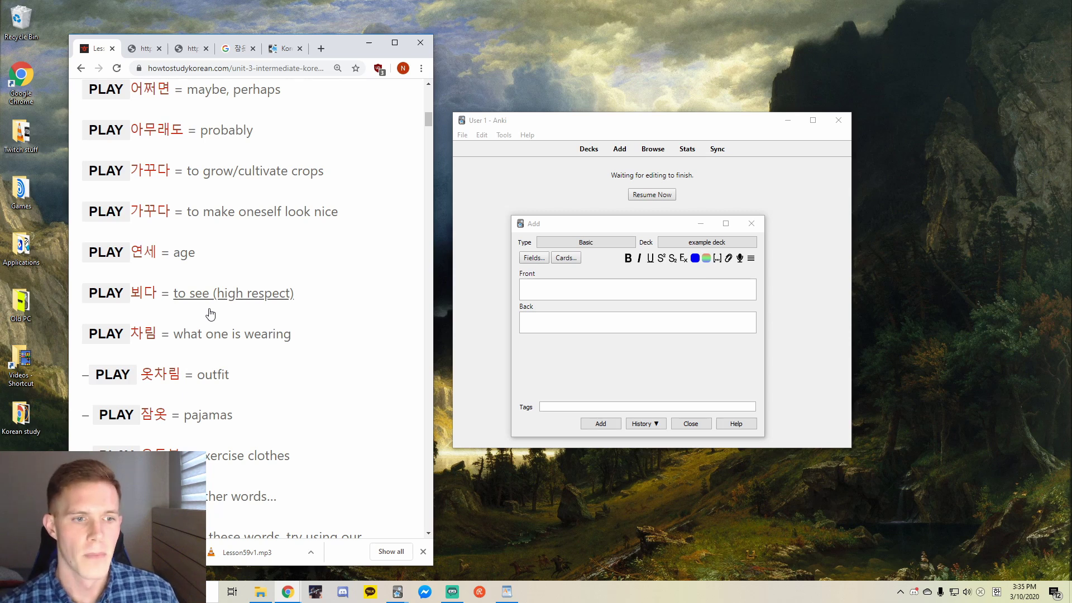
{"action": "scroll", "coordinate": [211, 314], "scroll_direction": "down", "scroll_amount": 10}
{"action": "scroll", "coordinate": [223, 213], "scroll_direction": "up", "scroll_amount": 2}
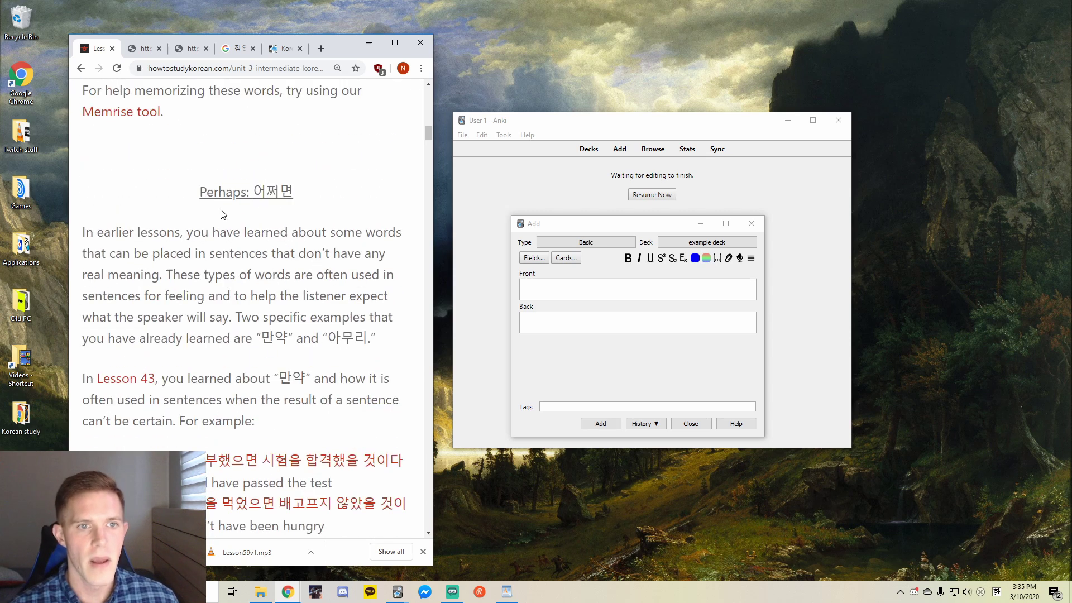
{"action": "left_click_drag", "start_coordinate": [222, 214], "coordinate": [328, 197]}
{"action": "left_click", "coordinate": [328, 196]}
{"action": "scroll", "coordinate": [302, 333], "scroll_direction": "down", "scroll_amount": 16}
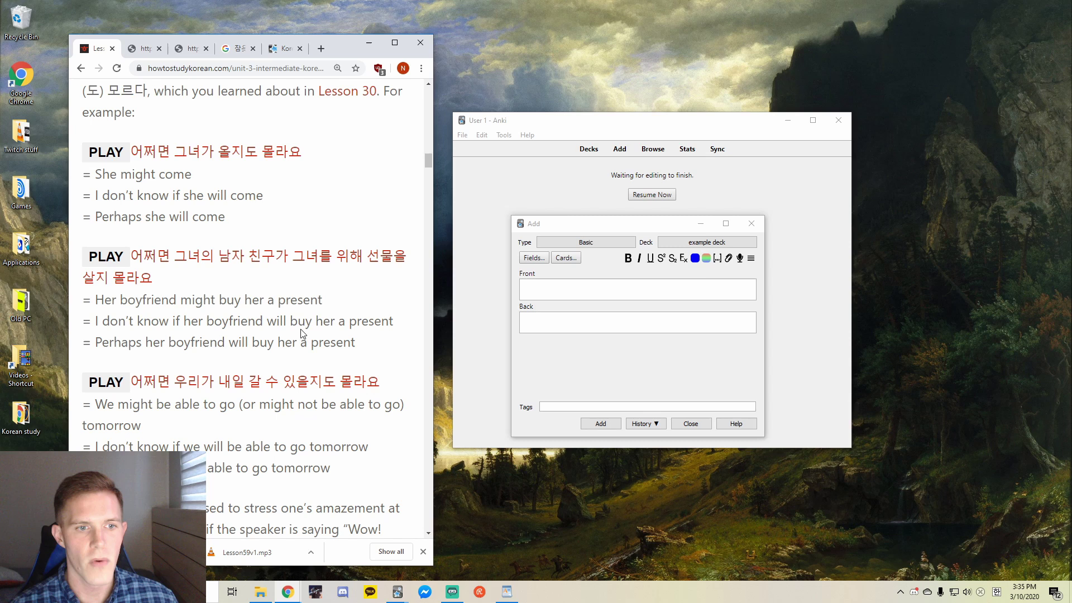
{"action": "scroll", "coordinate": [301, 333], "scroll_direction": "down", "scroll_amount": 4}
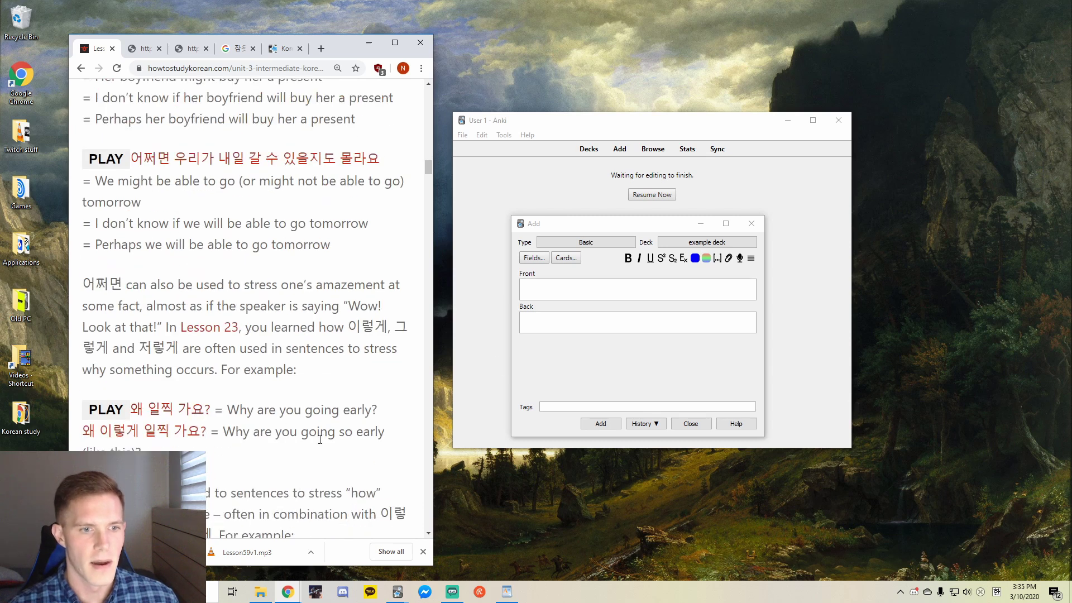
{"action": "left_click_drag", "start_coordinate": [313, 455], "coordinate": [131, 410]}
{"action": "key", "text": "ctrl+c"}
{"action": "left_click", "coordinate": [305, 468]}
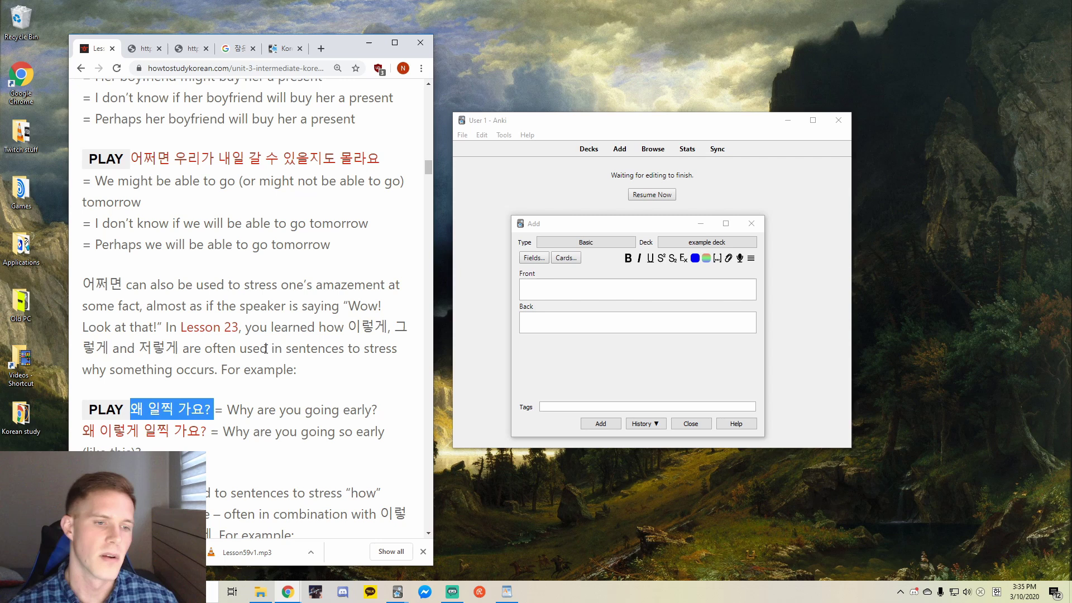
Put '왜 일찍 가요?' on the card front and 'Why are you going early?' on the back.
{"action": "left_click", "coordinate": [648, 290]}
{"action": "key", "text": "ctrl+v"}
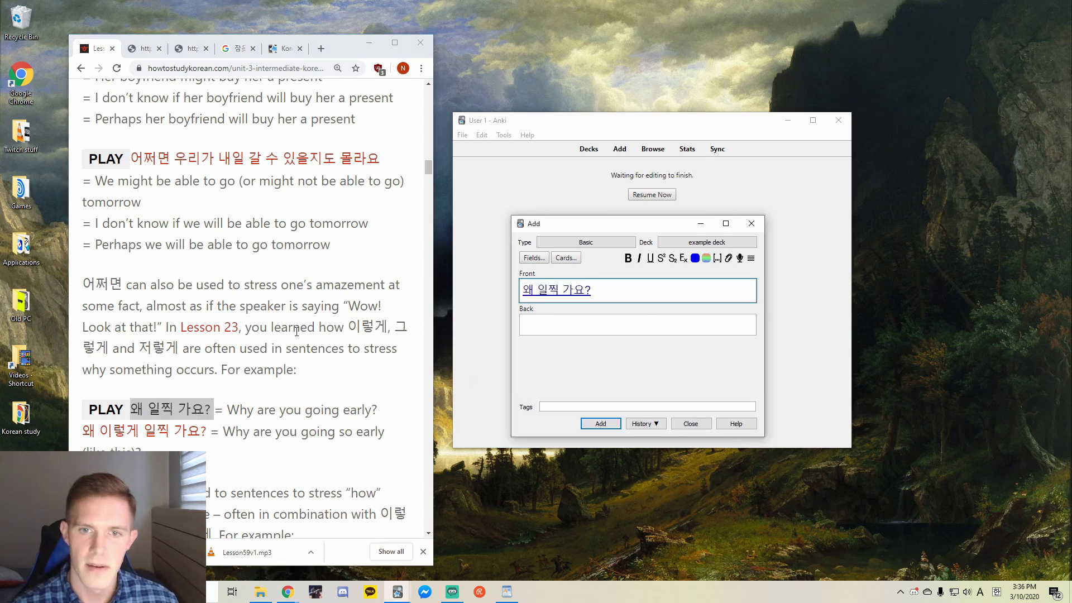
{"action": "left_click", "coordinate": [569, 327]}
{"action": "left_click_drag", "start_coordinate": [383, 412], "coordinate": [227, 411]}
{"action": "key", "text": "ctrl+c"}
{"action": "left_click", "coordinate": [654, 354]}
{"action": "key", "text": "ctrl+v"}
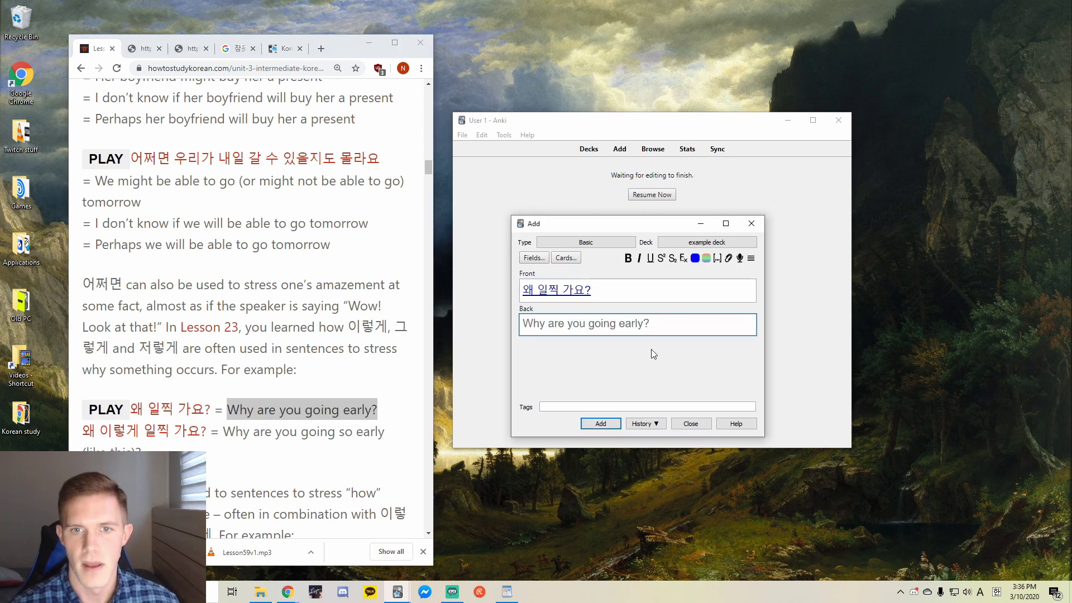
Close the Add dialog and confirm discarding the unsaved sentence card.
{"action": "scroll", "coordinate": [414, 403], "scroll_direction": "down", "scroll_amount": 10}
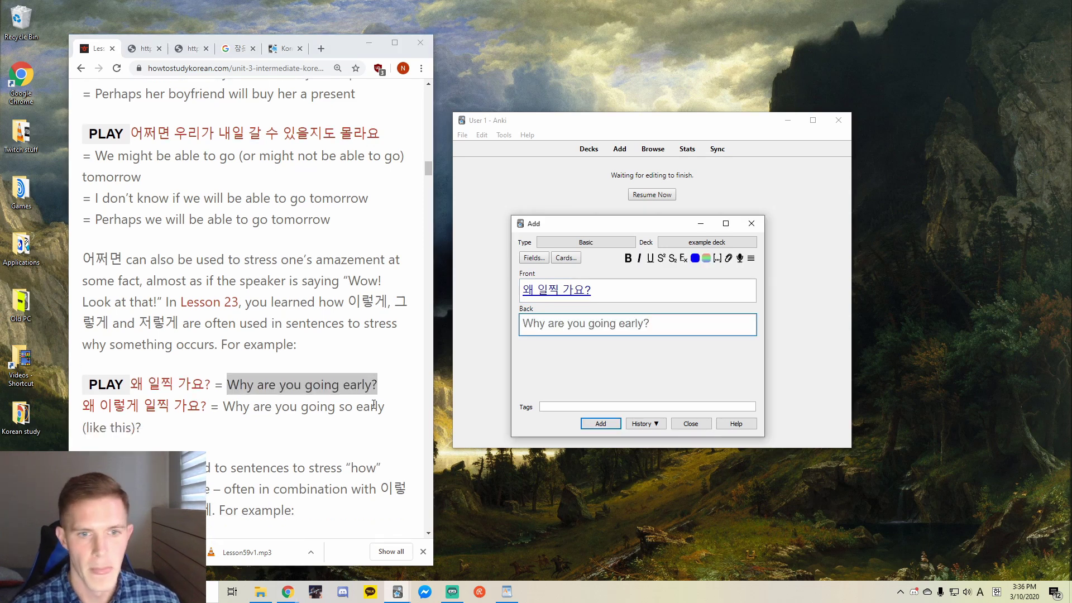
{"action": "scroll", "coordinate": [263, 314], "scroll_direction": "down", "scroll_amount": 4}
{"action": "left_click", "coordinate": [691, 423]}
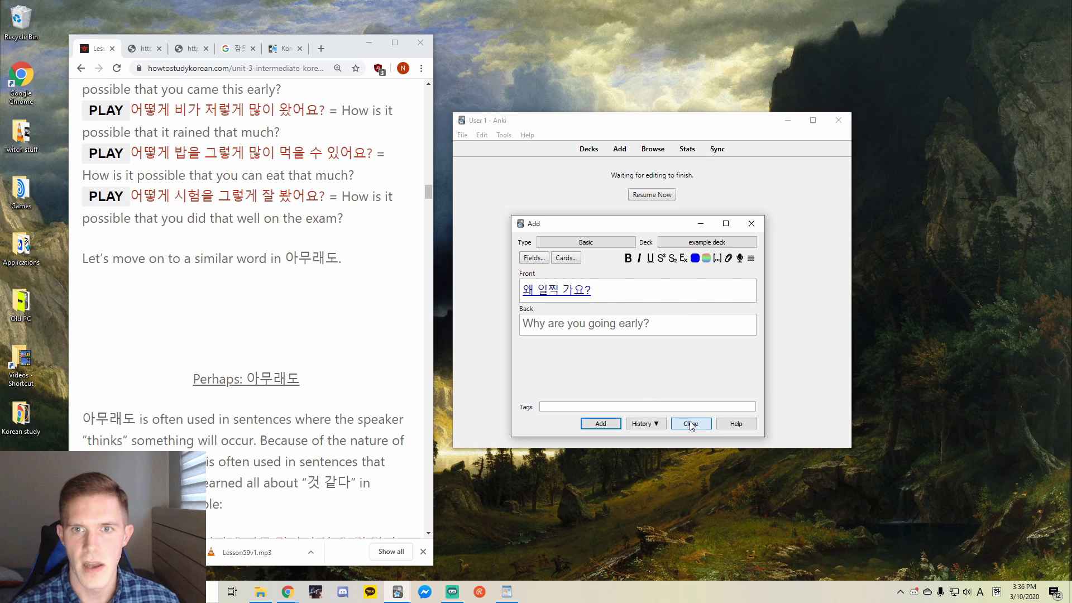
{"action": "left_click", "coordinate": [628, 347]}
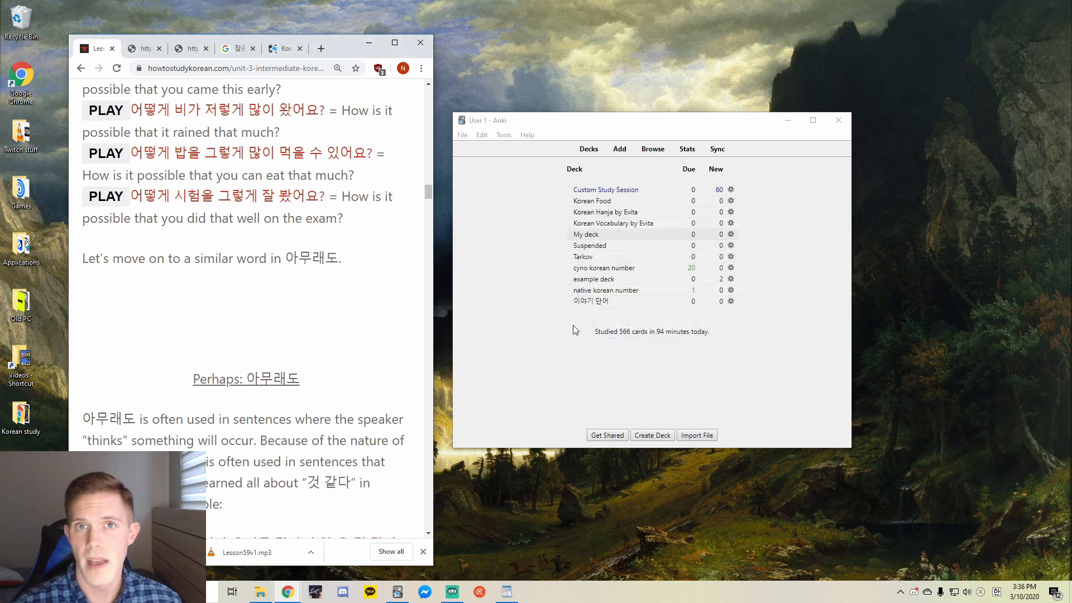
Start reviewing the example deck, play the first card's audio, reveal it and rate Good.
{"action": "left_click", "coordinate": [596, 280]}
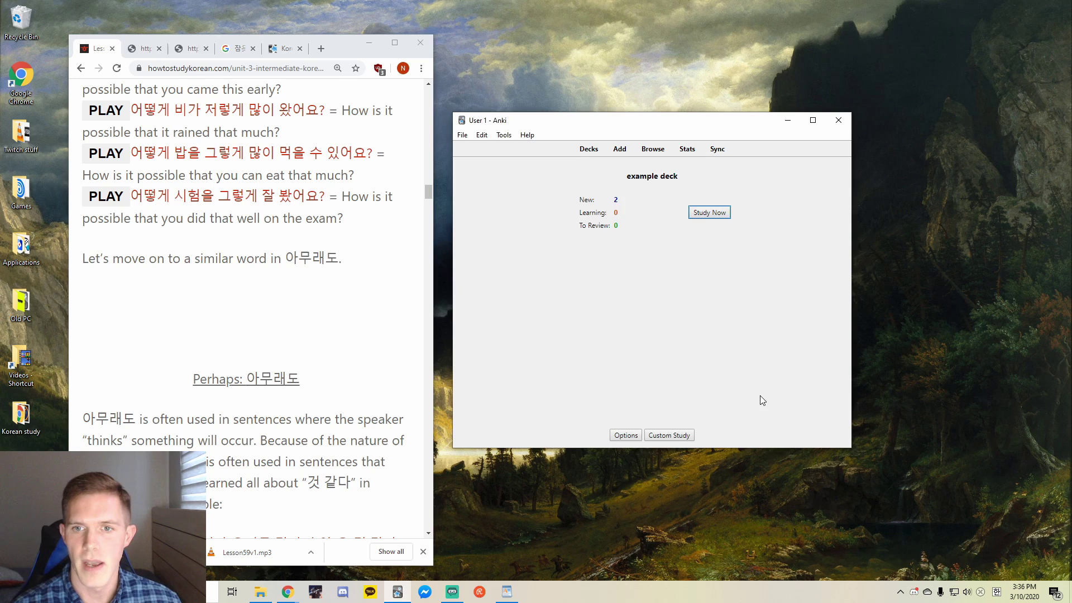
{"action": "left_click", "coordinate": [720, 217]}
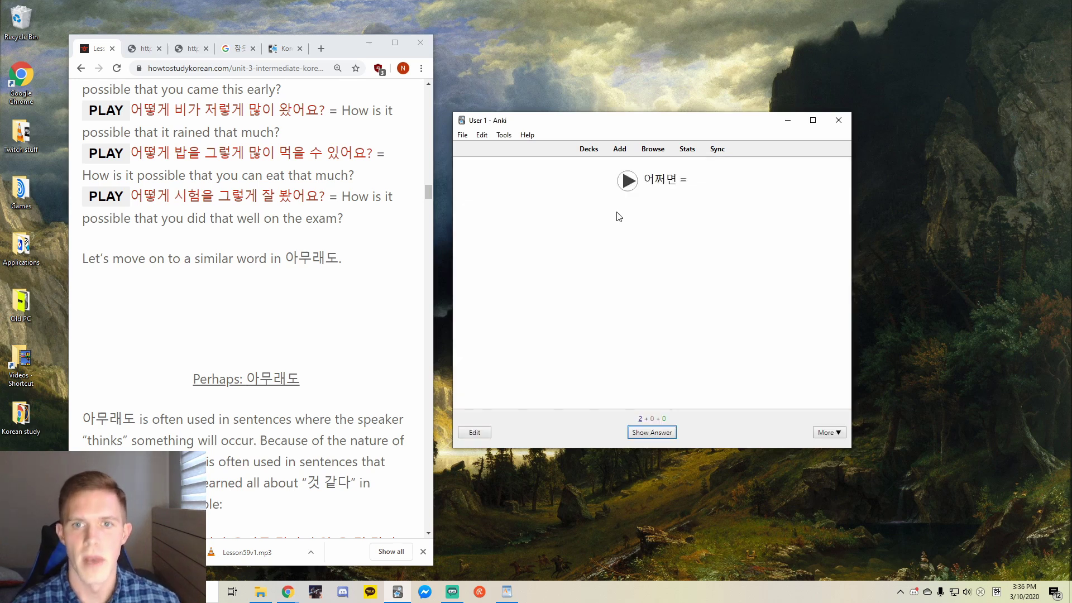
{"action": "left_click", "coordinate": [628, 181]}
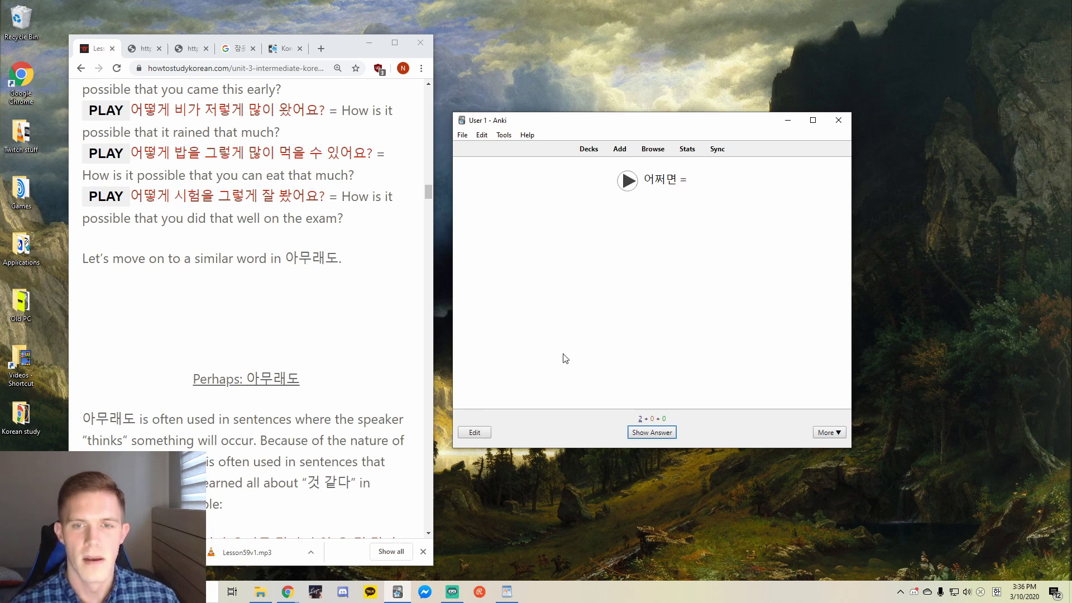
{"action": "left_click", "coordinate": [628, 181]}
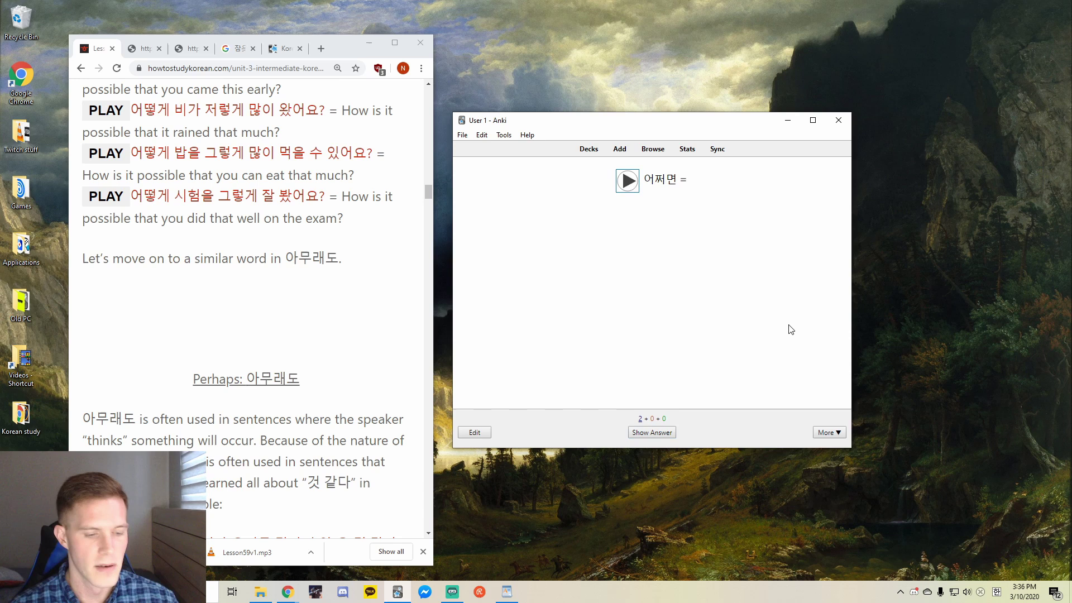
{"action": "key", "text": "space"}
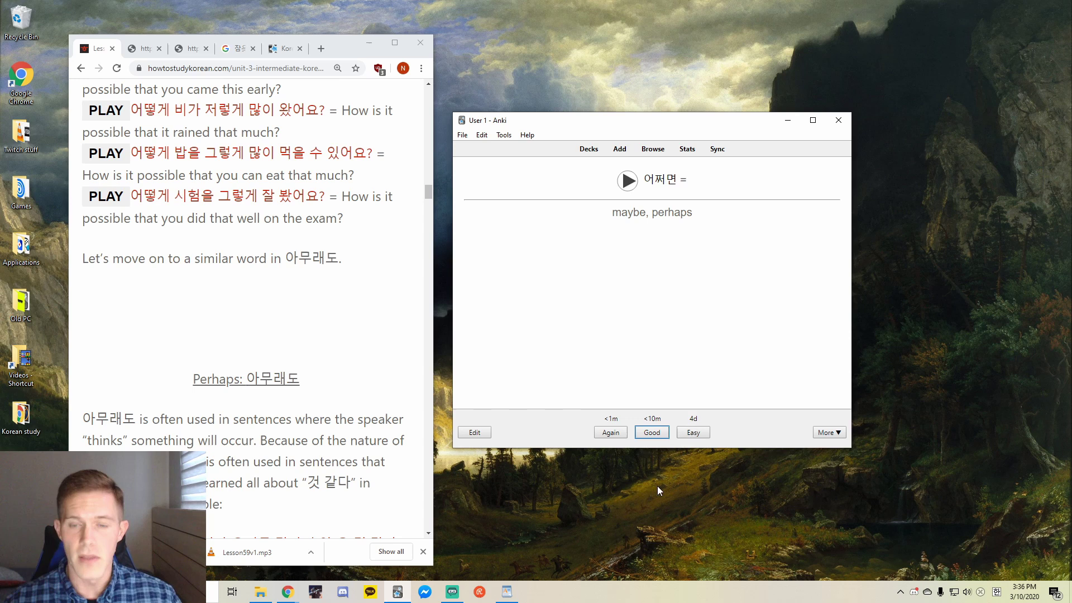
{"action": "key", "text": "space"}
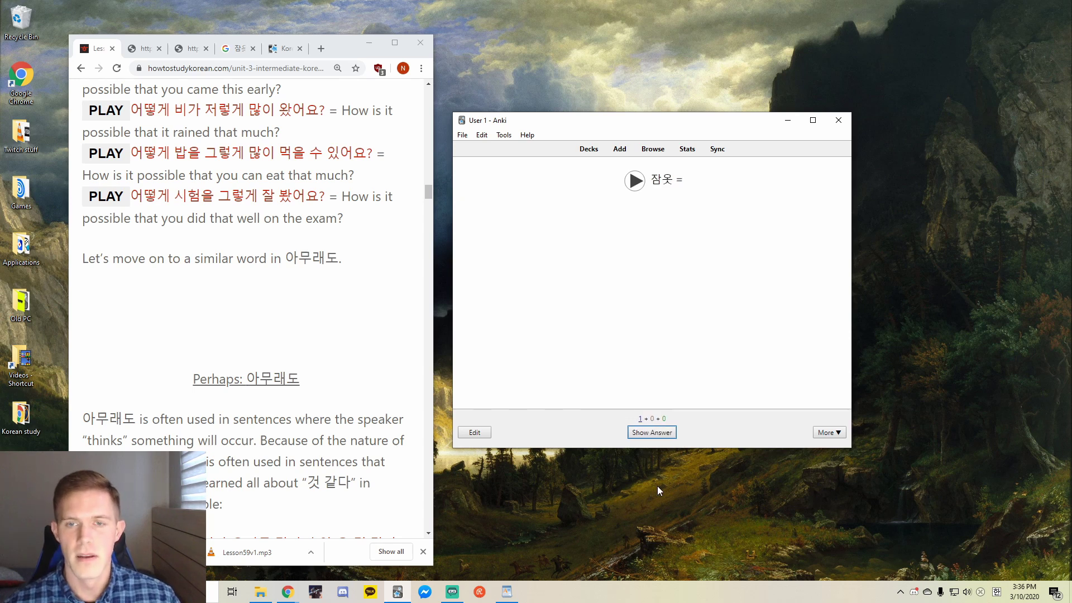
Play the 잠옷 audio, reveal its answer and examples, then rate it Good.
{"action": "left_click", "coordinate": [635, 181]}
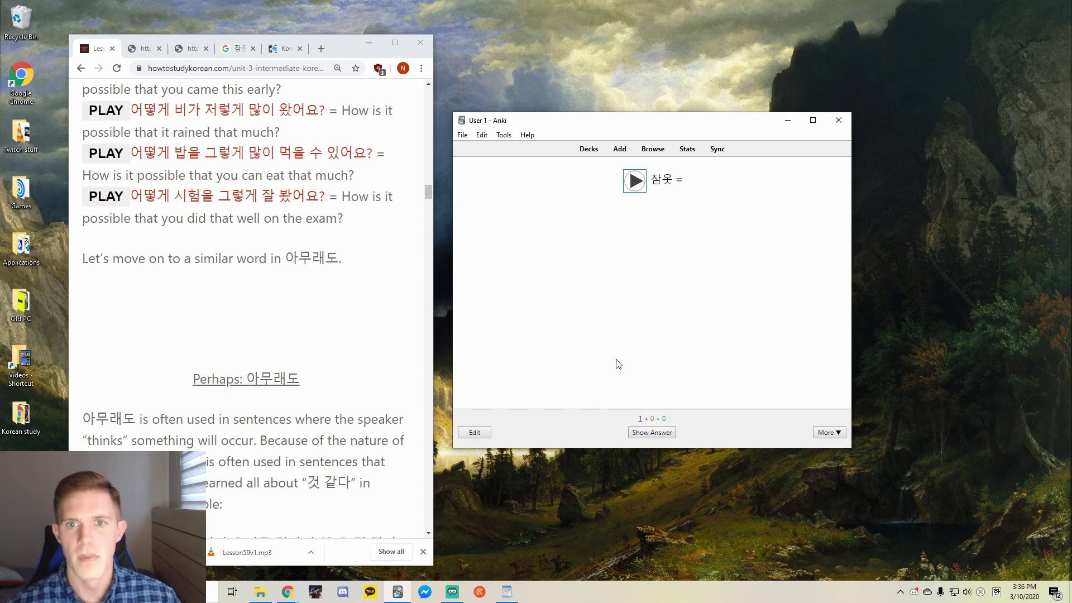
{"action": "key", "text": "space"}
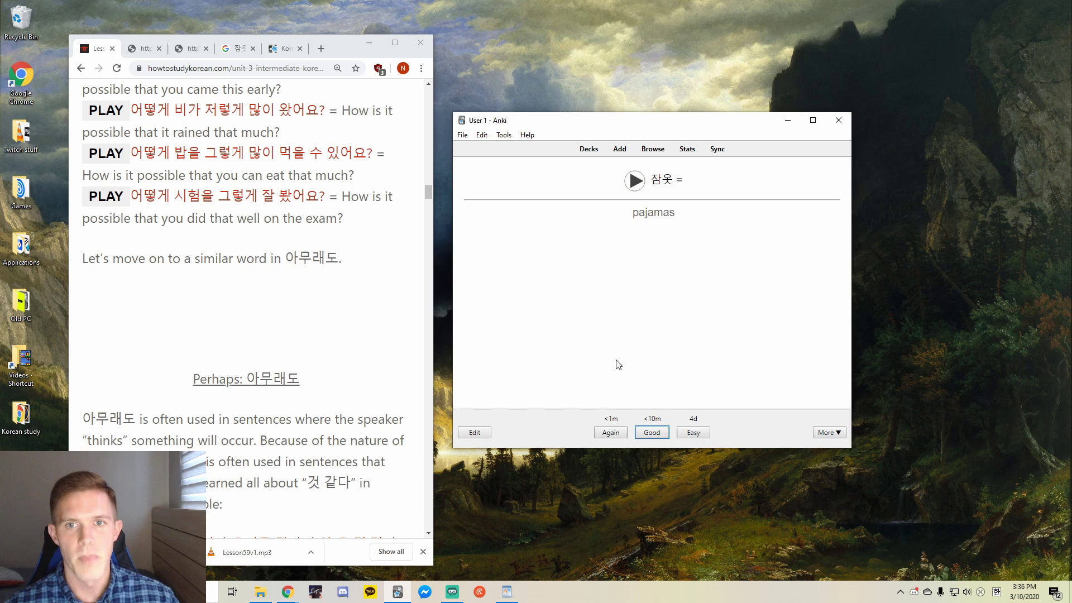
{"action": "scroll", "coordinate": [619, 365], "scroll_direction": "down", "scroll_amount": 8}
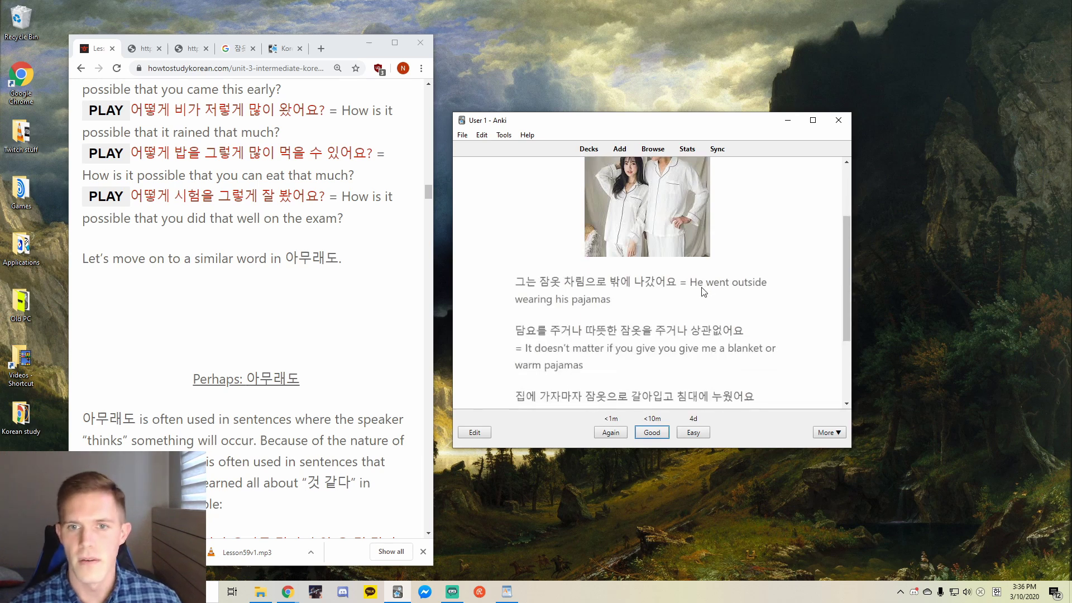
{"action": "scroll", "coordinate": [681, 269], "scroll_direction": "up", "scroll_amount": 4}
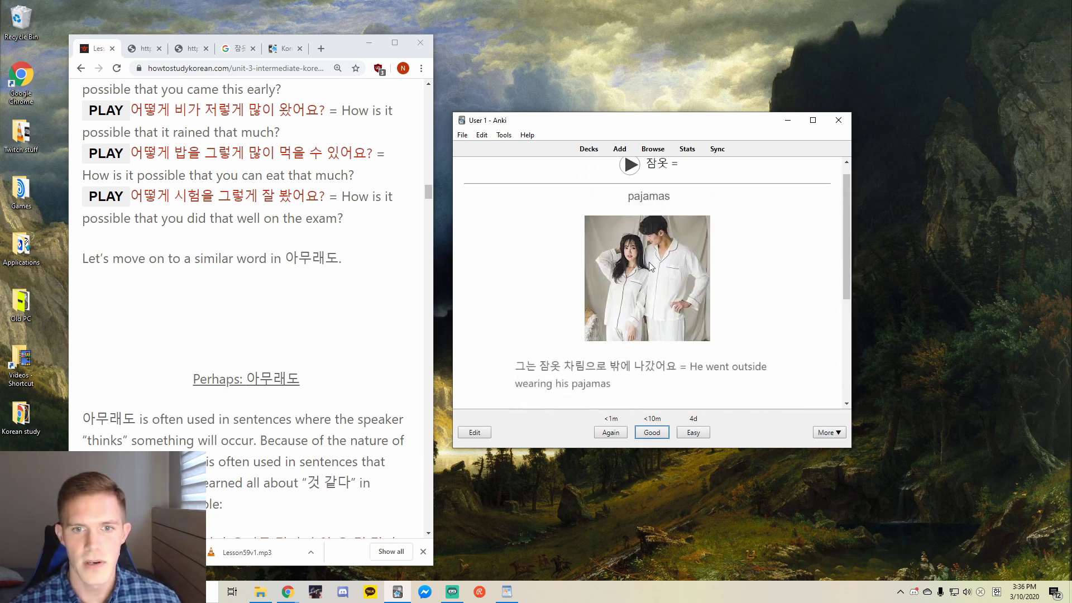
{"action": "scroll", "coordinate": [615, 277], "scroll_direction": "down", "scroll_amount": 3}
{"action": "scroll", "coordinate": [581, 279], "scroll_direction": "down", "scroll_amount": 2}
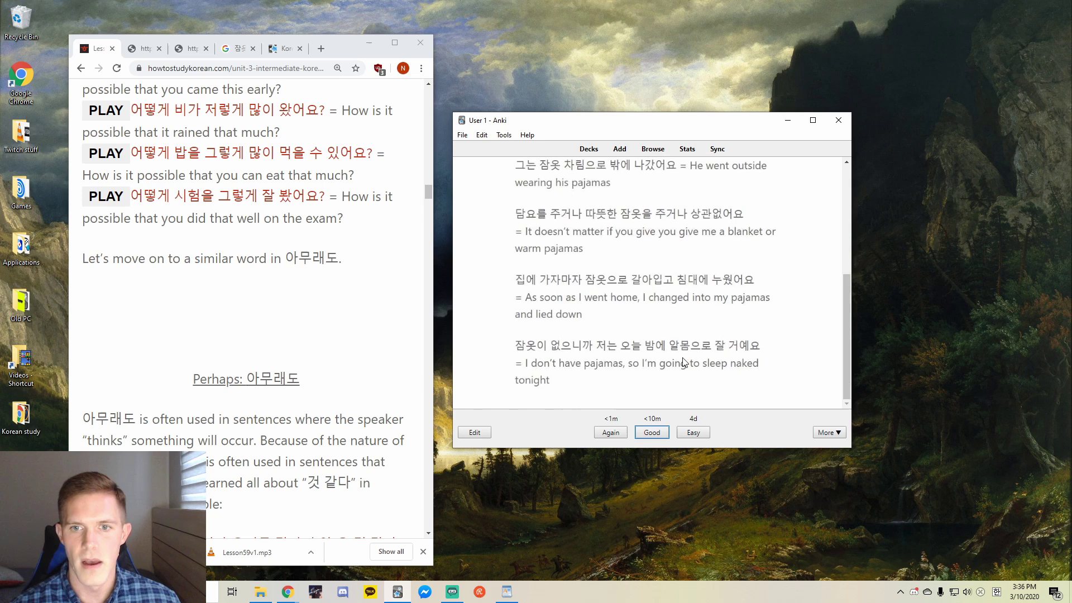
{"action": "key", "text": "space"}
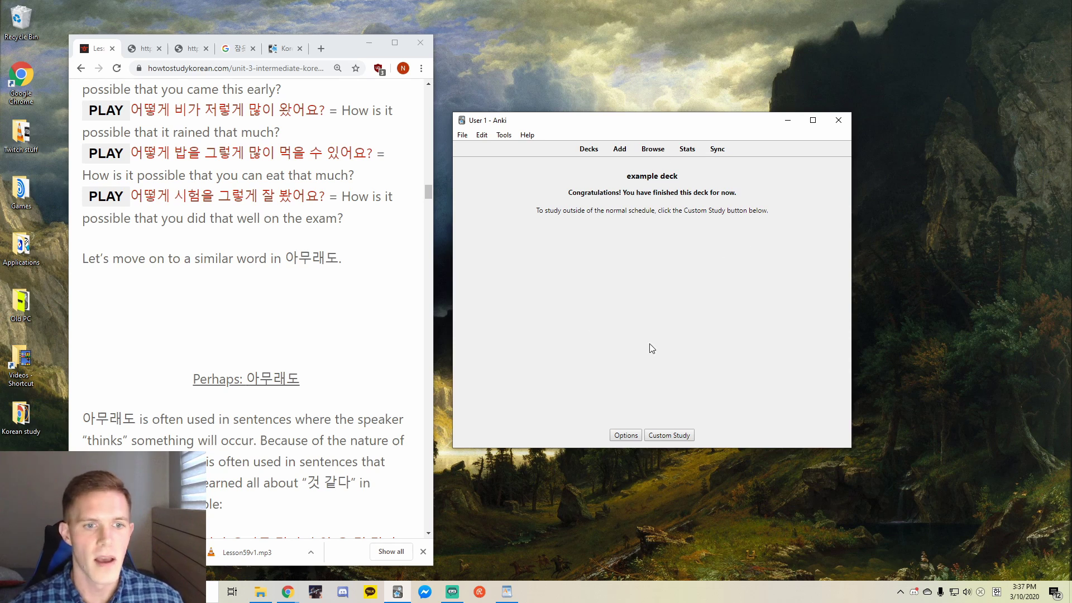
Return to the deck list, showing example deck at 0 due and 568 cards studied today.
{"action": "scroll", "coordinate": [275, 299], "scroll_direction": "up", "scroll_amount": 3}
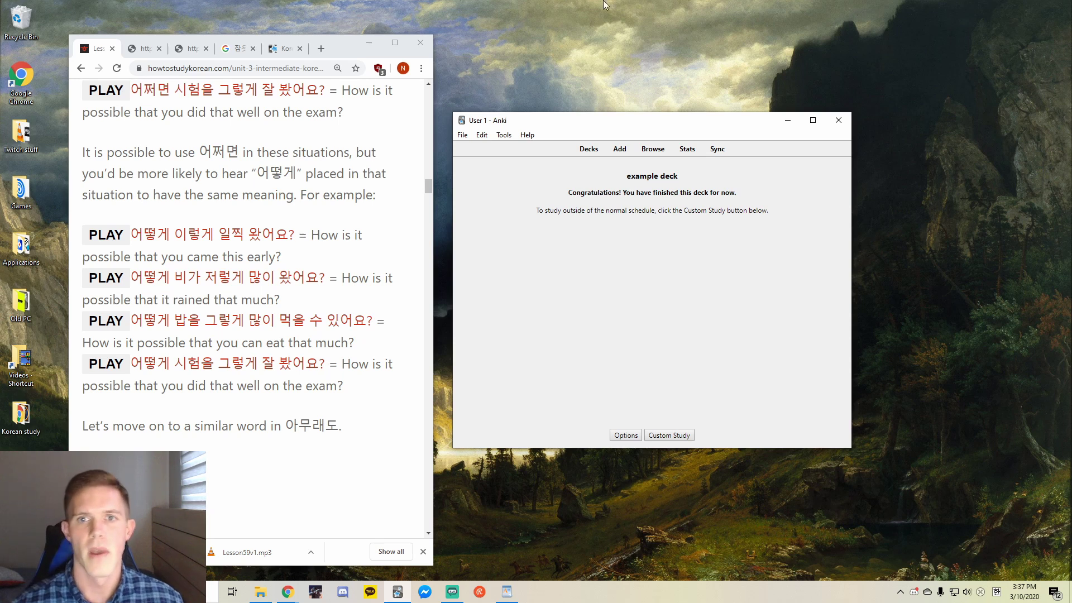
{"action": "left_click", "coordinate": [597, 151]}
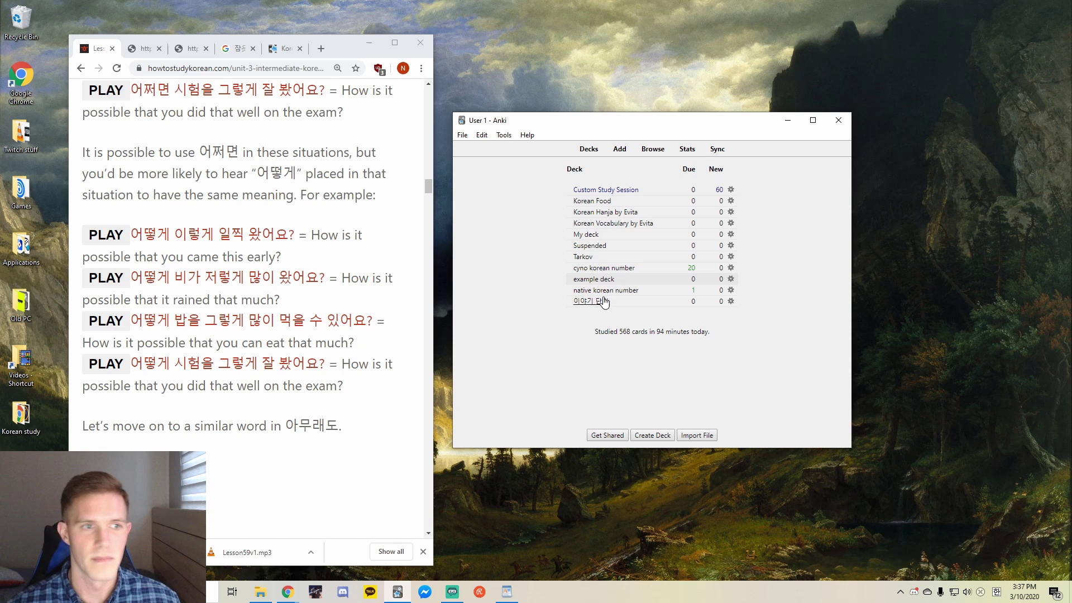
Open the finished Tarkov deck's overview and highlight its title.
{"action": "left_click", "coordinate": [583, 256]}
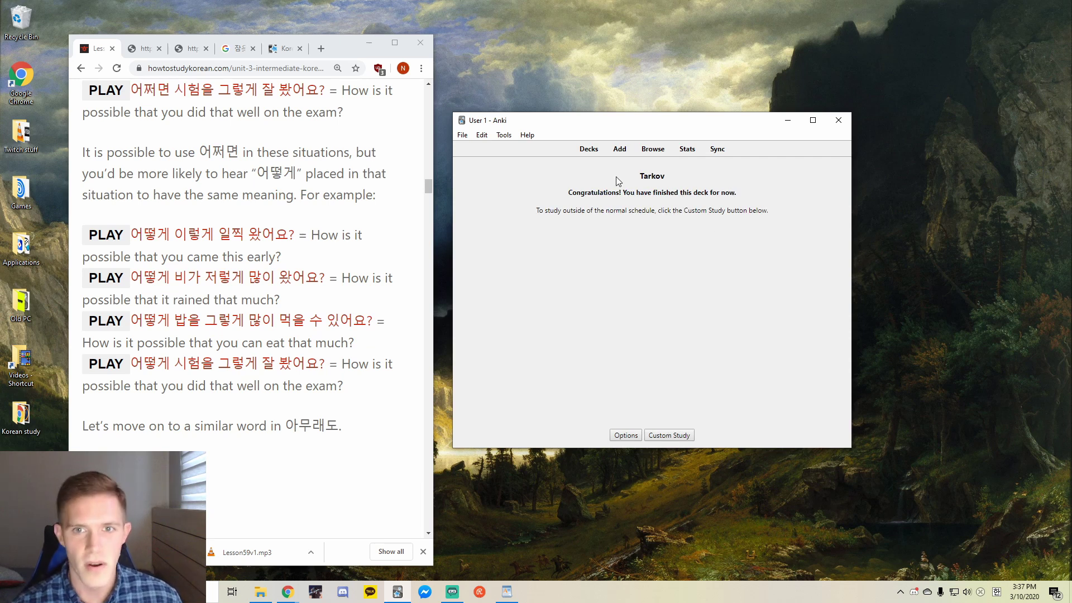
{"action": "double_click", "coordinate": [657, 175]}
{"action": "left_click", "coordinate": [636, 355]}
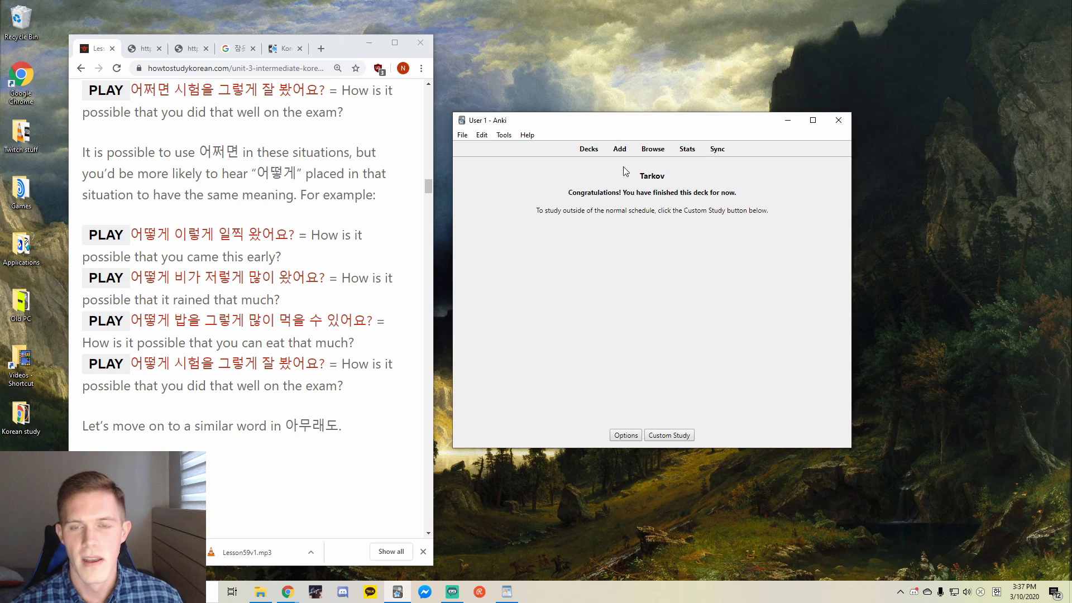
{"action": "left_click_drag", "start_coordinate": [626, 171], "coordinate": [671, 178]}
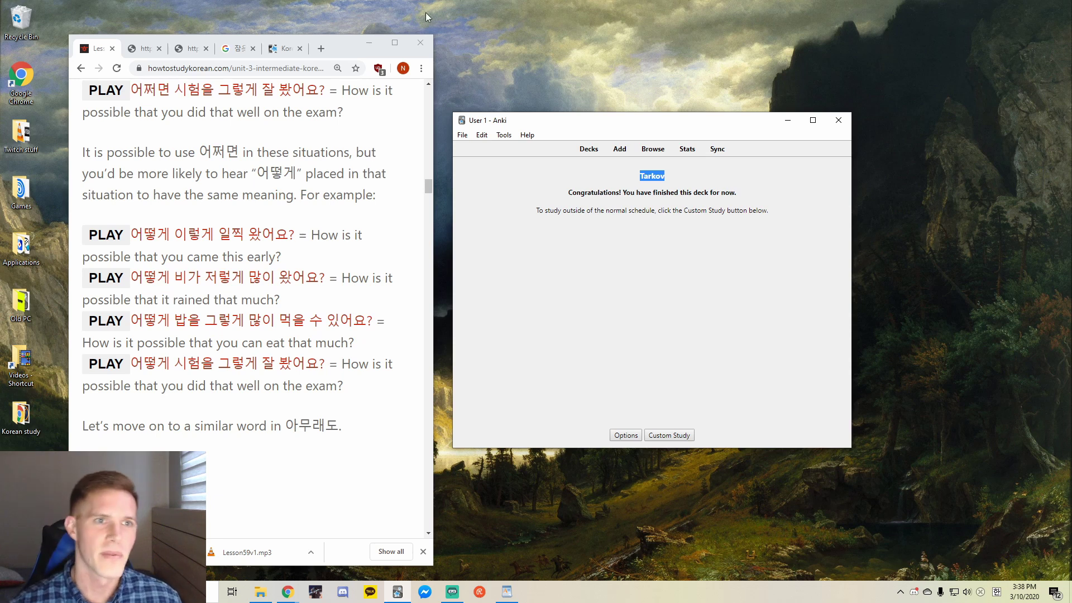
Glance at a lesson translation, go back to Anki's deck list, then bring Chrome forward.
{"action": "left_click", "coordinate": [254, 193]}
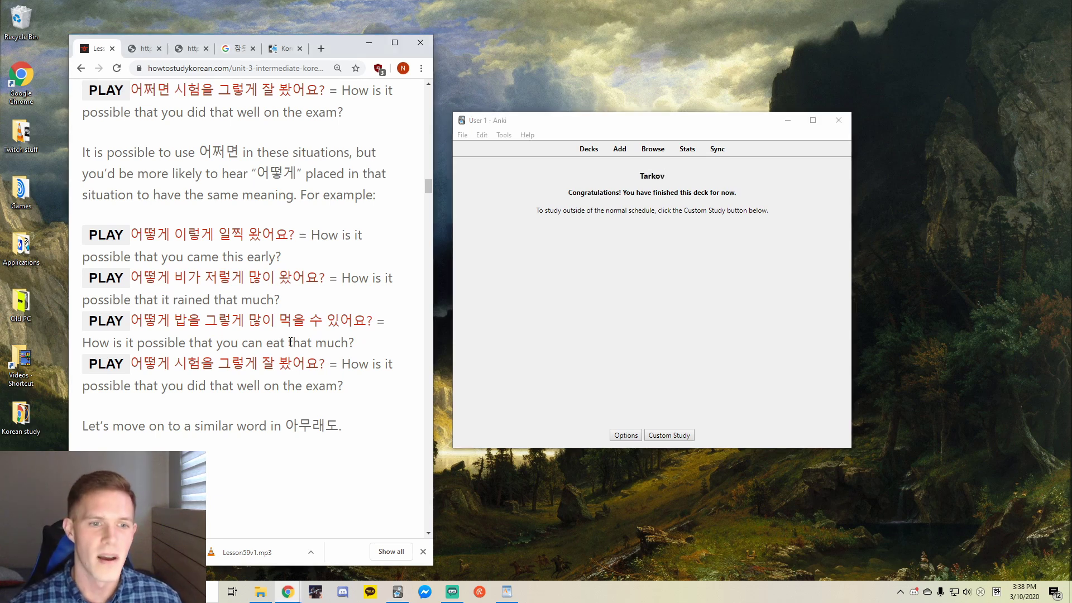
{"action": "left_click_drag", "start_coordinate": [394, 343], "coordinate": [134, 342]}
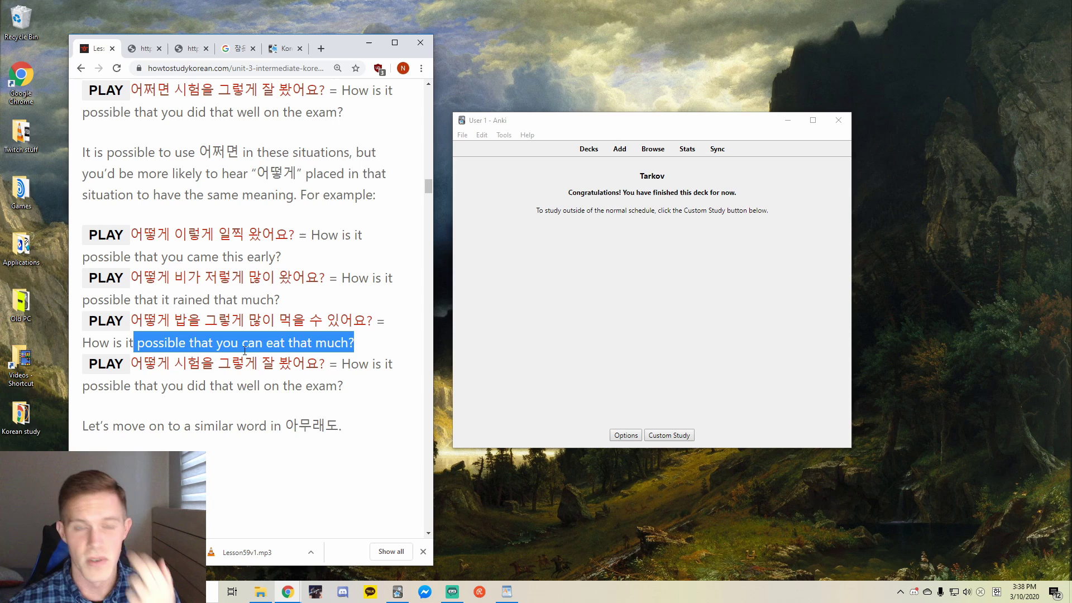
{"action": "left_click", "coordinate": [321, 348]}
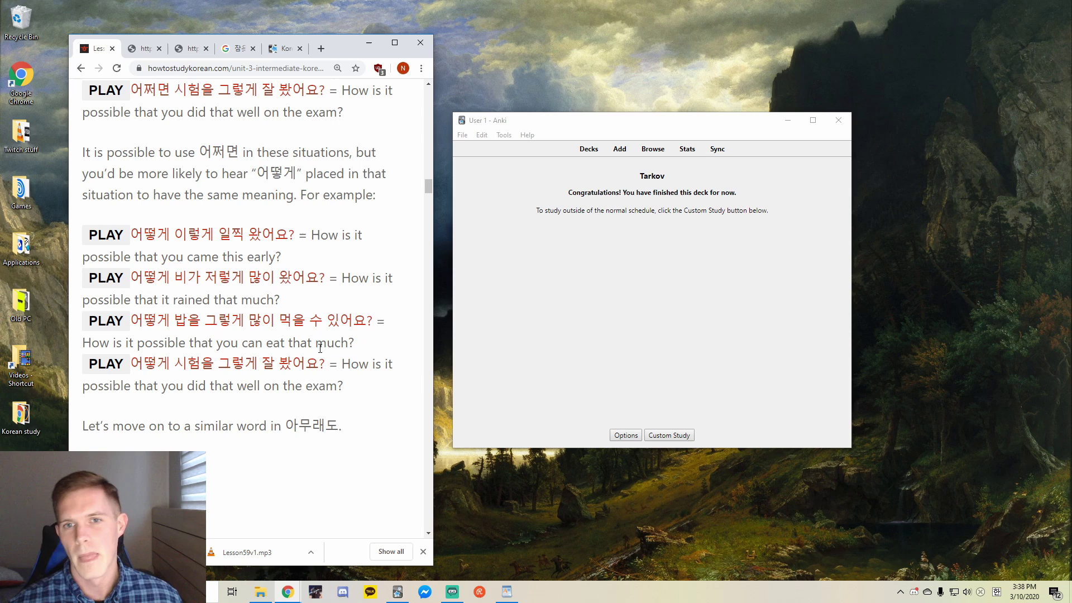
{"action": "left_click", "coordinate": [589, 148]}
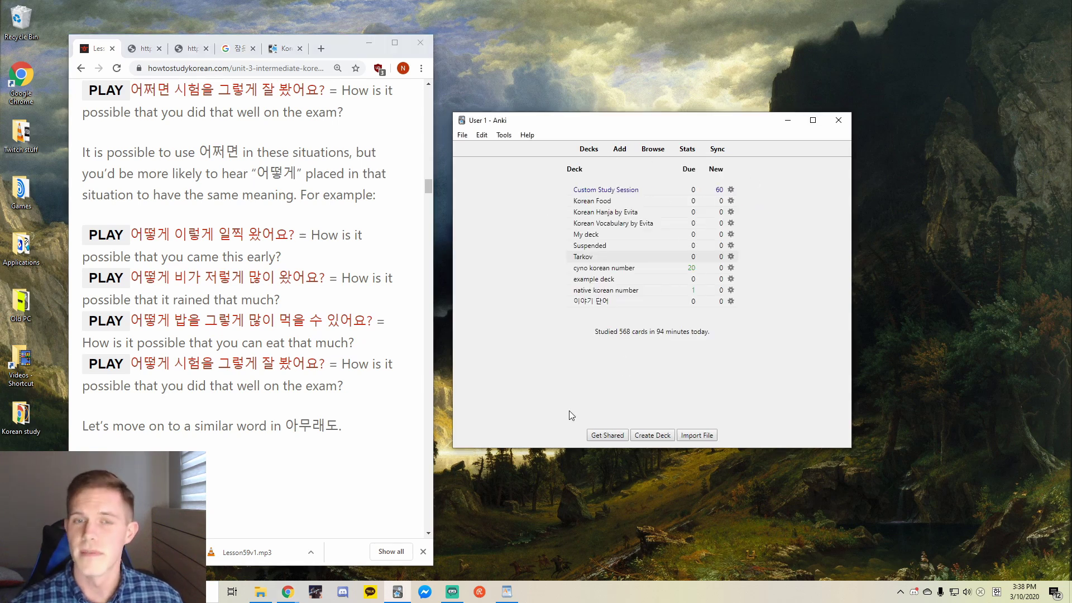
{"action": "left_click", "coordinate": [347, 448]}
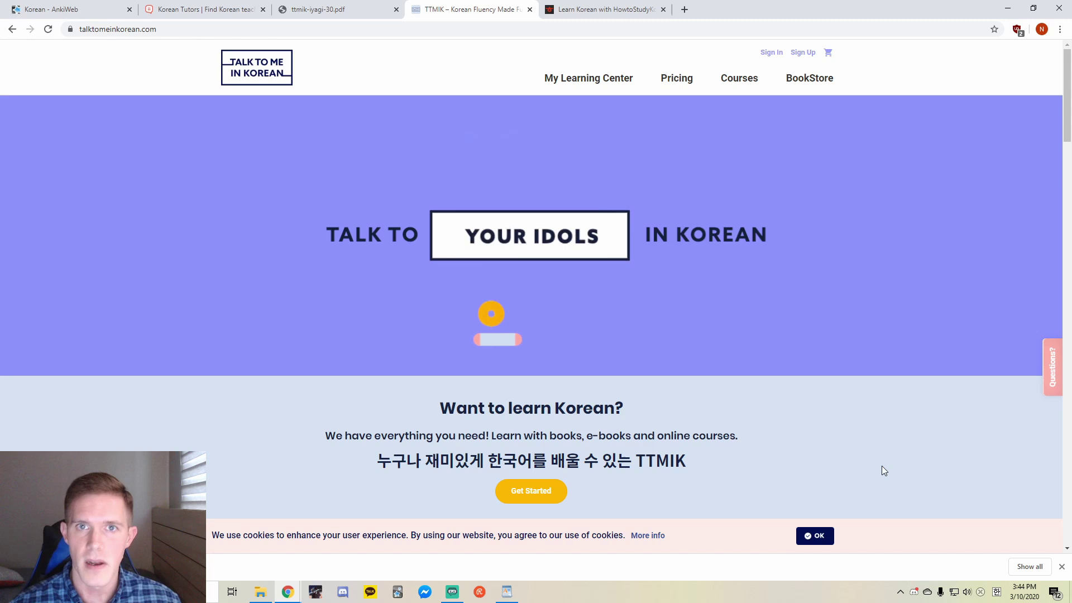
{"action": "left_click", "coordinate": [622, 11]}
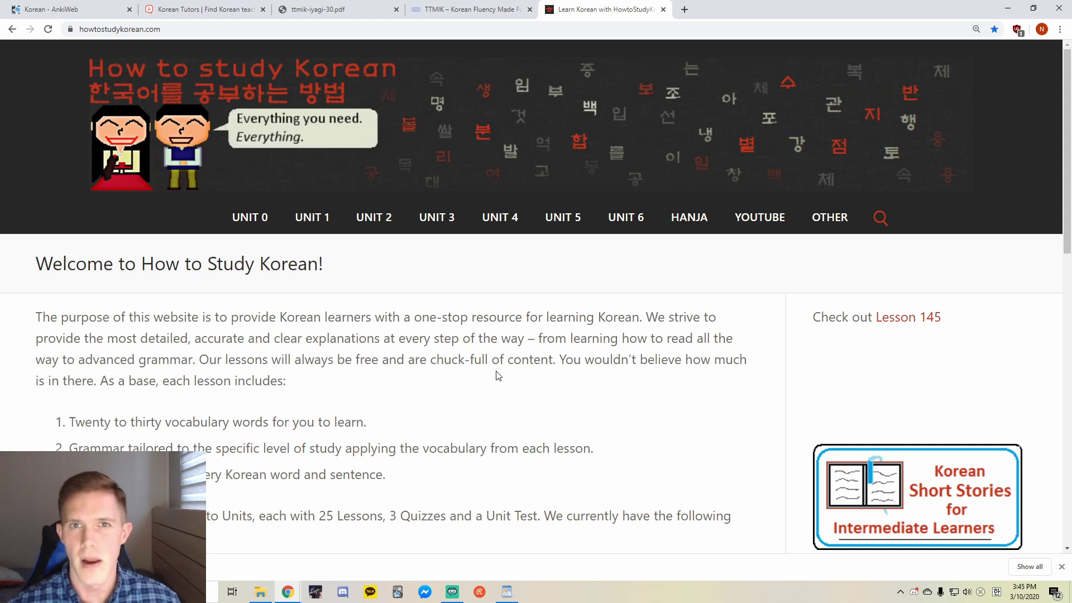
{"action": "mouse_move", "coordinate": [610, 218]}
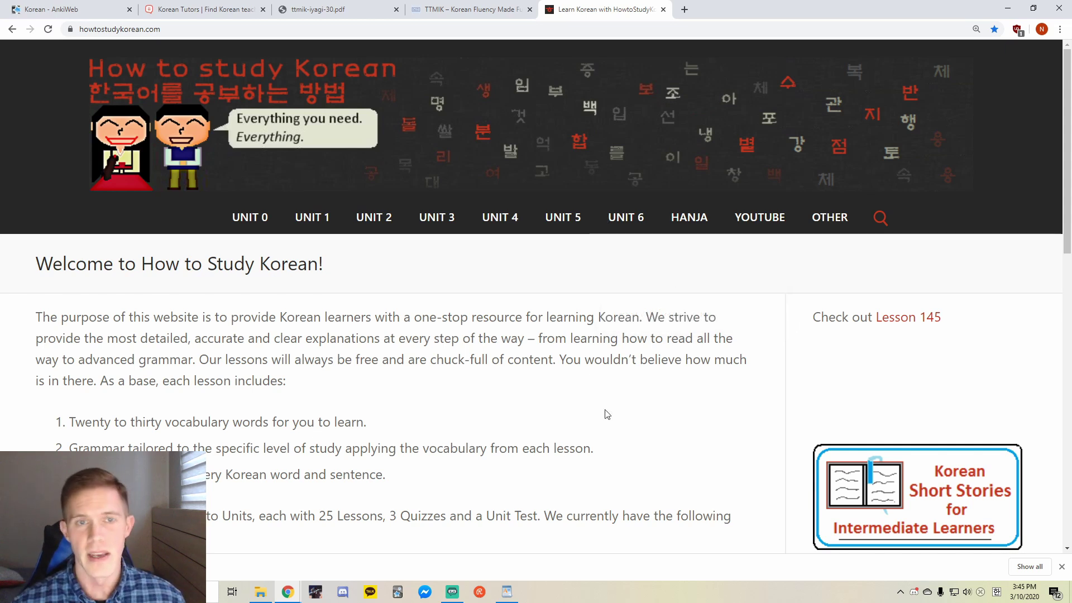
{"action": "left_click", "coordinate": [450, 10]}
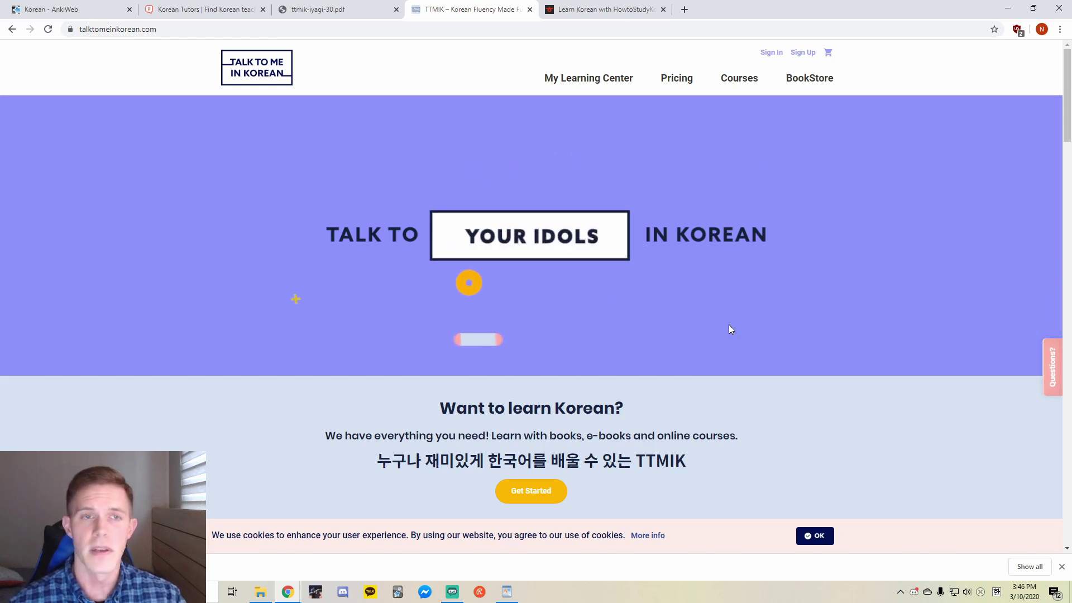
Read the ttmik-iyagi-30.pdf dialogue, highlighting lines such as the greeting and 지금은.
{"action": "left_click", "coordinate": [335, 9]}
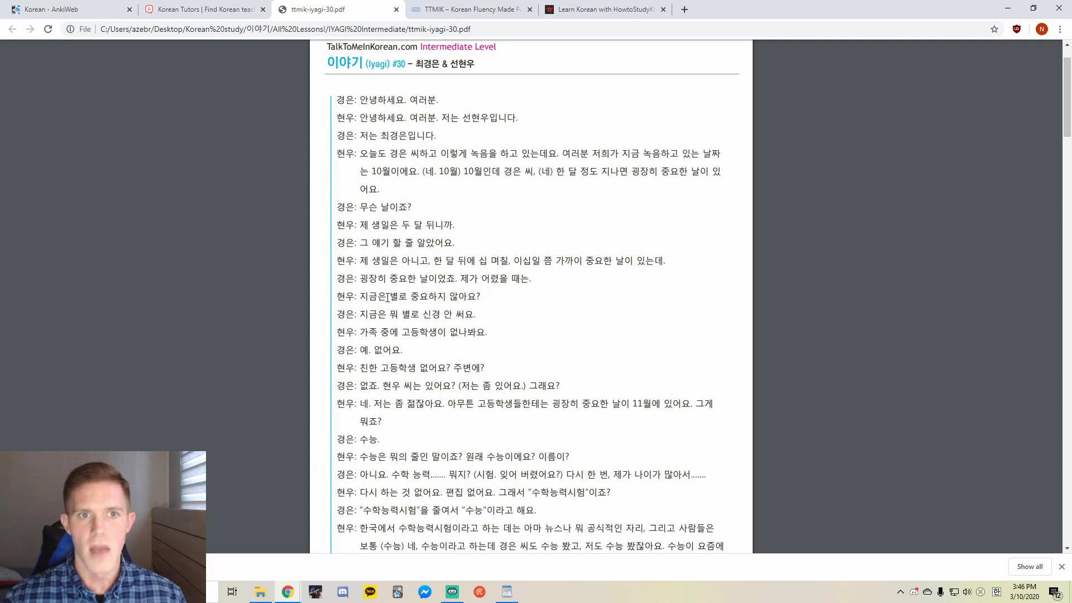
{"action": "left_click_drag", "start_coordinate": [360, 99], "coordinate": [451, 95]}
{"action": "left_click_drag", "start_coordinate": [492, 170], "coordinate": [500, 172]}
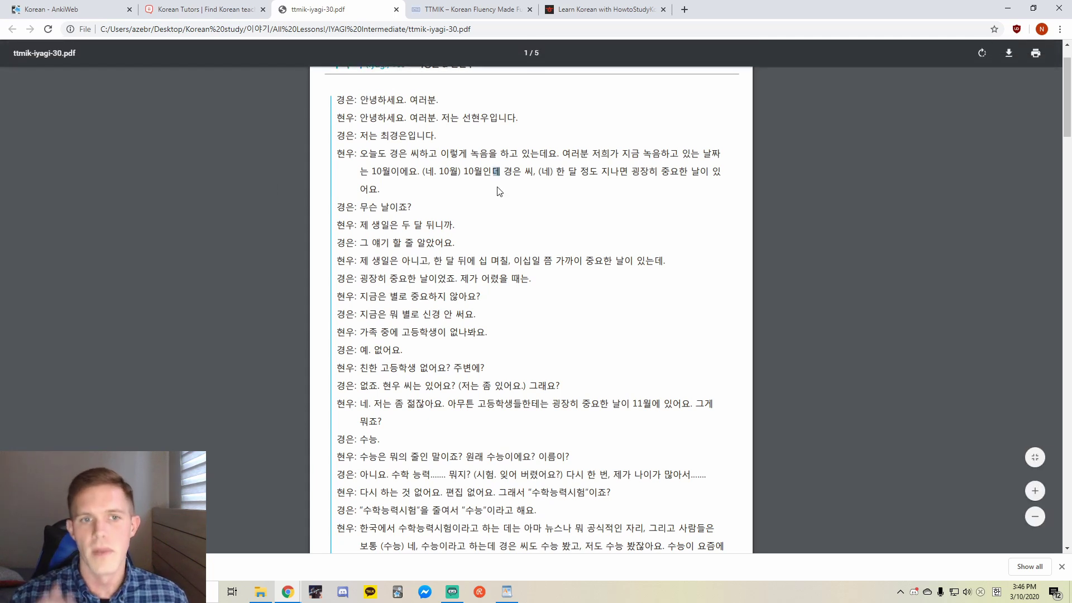
{"action": "double_click", "coordinate": [371, 314]}
{"action": "left_click", "coordinate": [370, 314]}
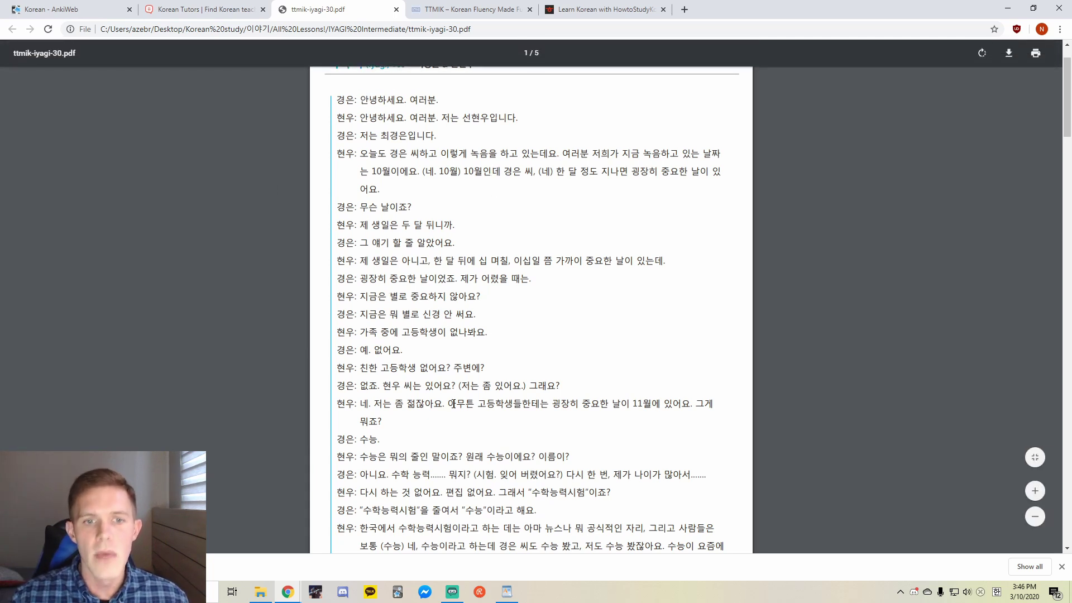
{"action": "scroll", "coordinate": [398, 328], "scroll_direction": "down", "scroll_amount": 1}
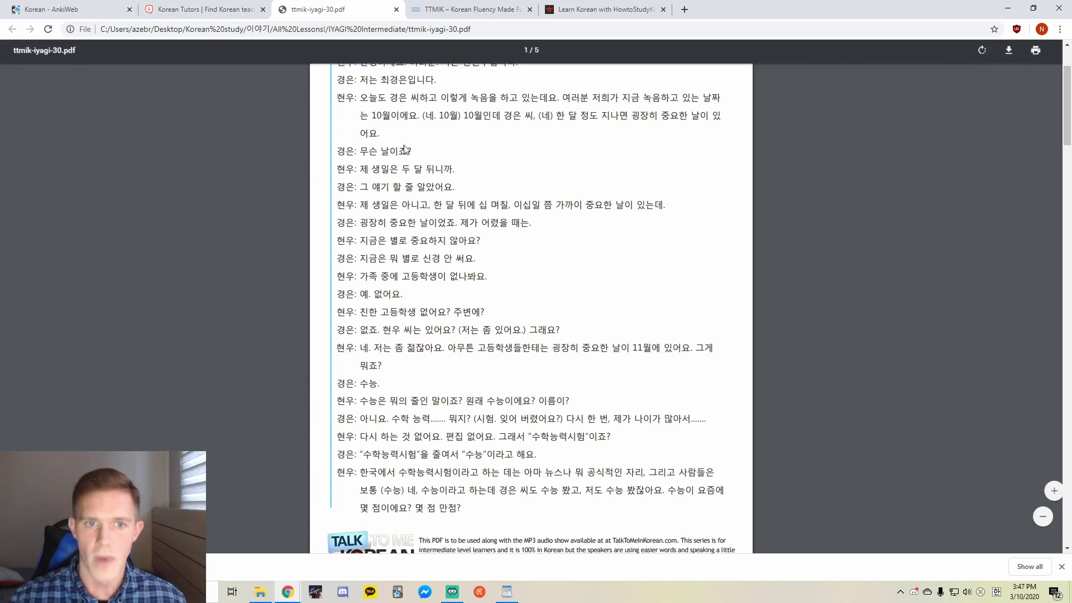
{"action": "scroll", "coordinate": [558, 365], "scroll_direction": "up", "scroll_amount": 3}
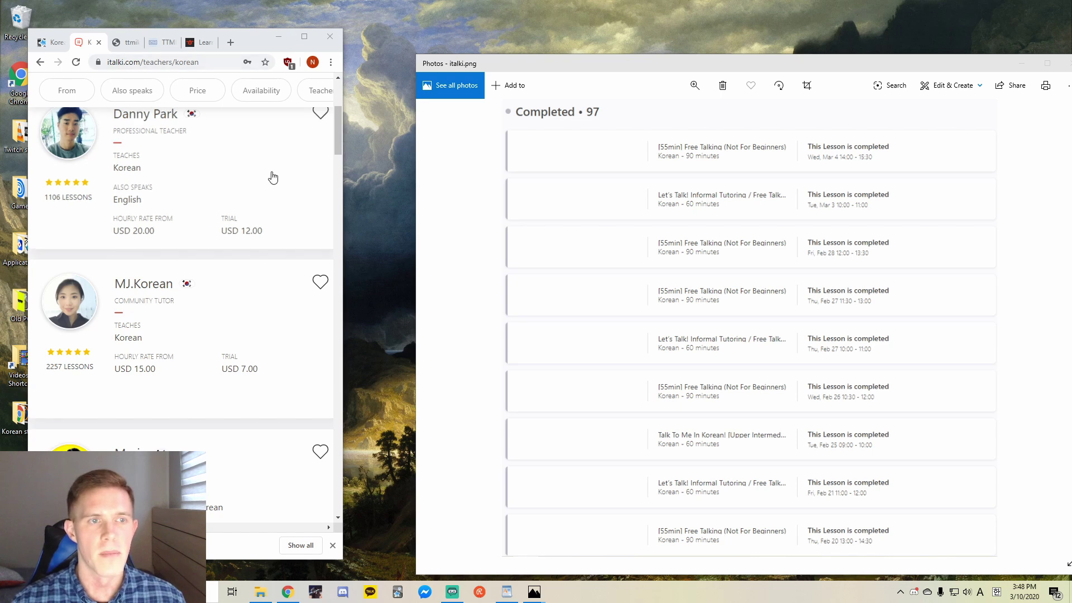
{"action": "scroll", "coordinate": [238, 230], "scroll_direction": "up", "scroll_amount": 4}
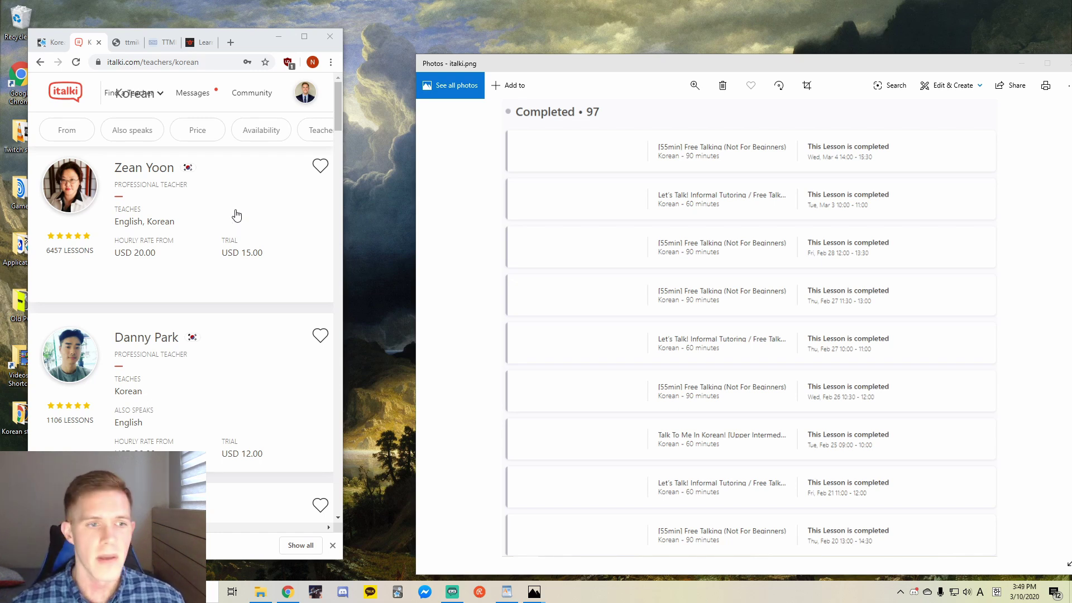
{"action": "scroll", "coordinate": [66, 252], "scroll_direction": "down", "scroll_amount": 2}
{"action": "scroll", "coordinate": [66, 252], "scroll_direction": "down", "scroll_amount": 9}
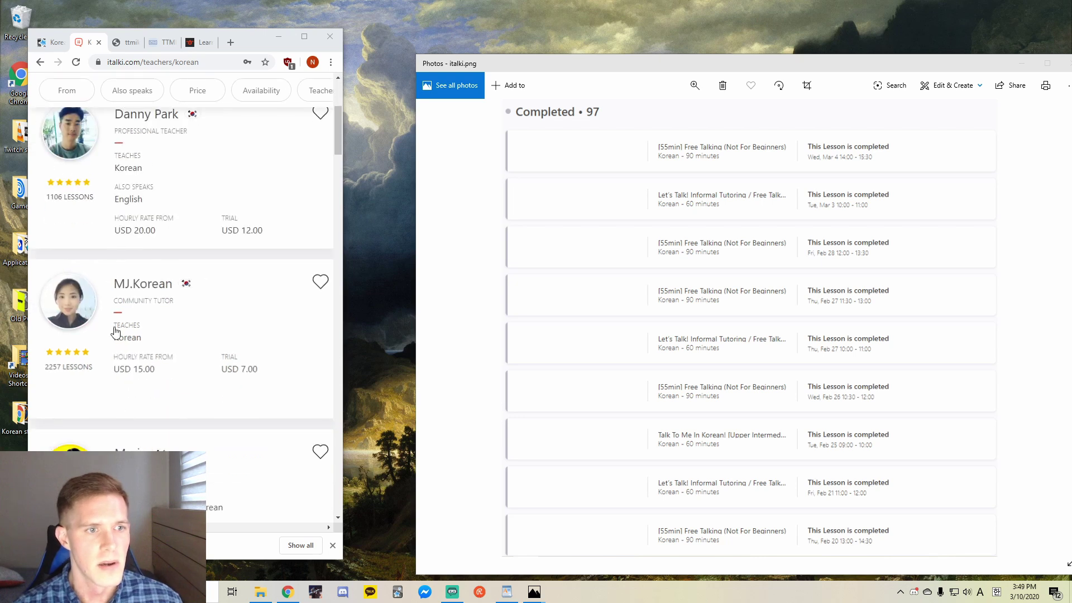
{"action": "scroll", "coordinate": [128, 438], "scroll_direction": "down", "scroll_amount": 15}
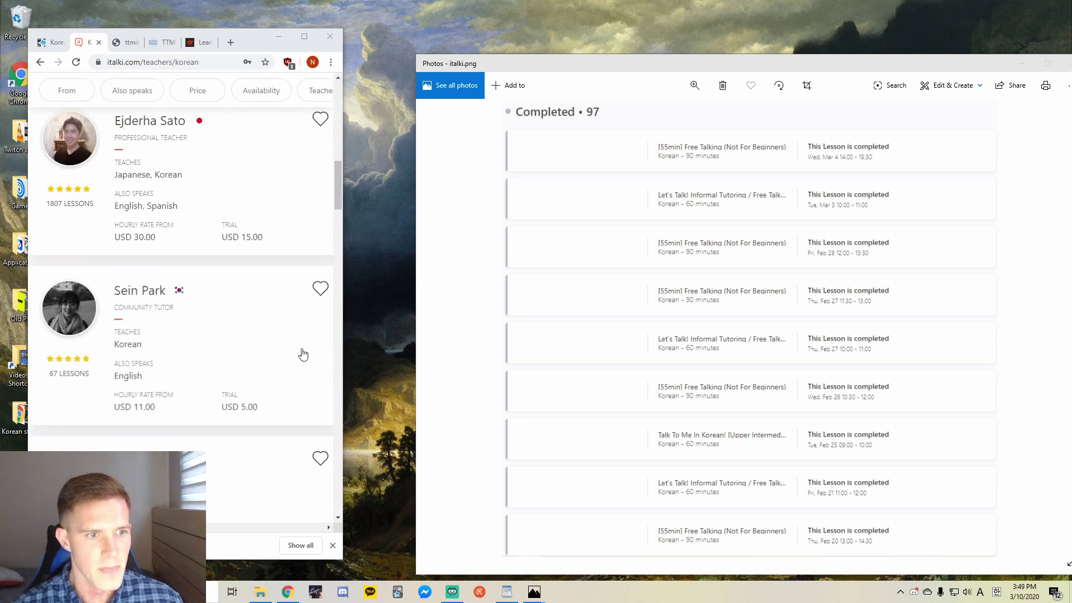
{"action": "scroll", "coordinate": [241, 413], "scroll_direction": "down", "scroll_amount": 7}
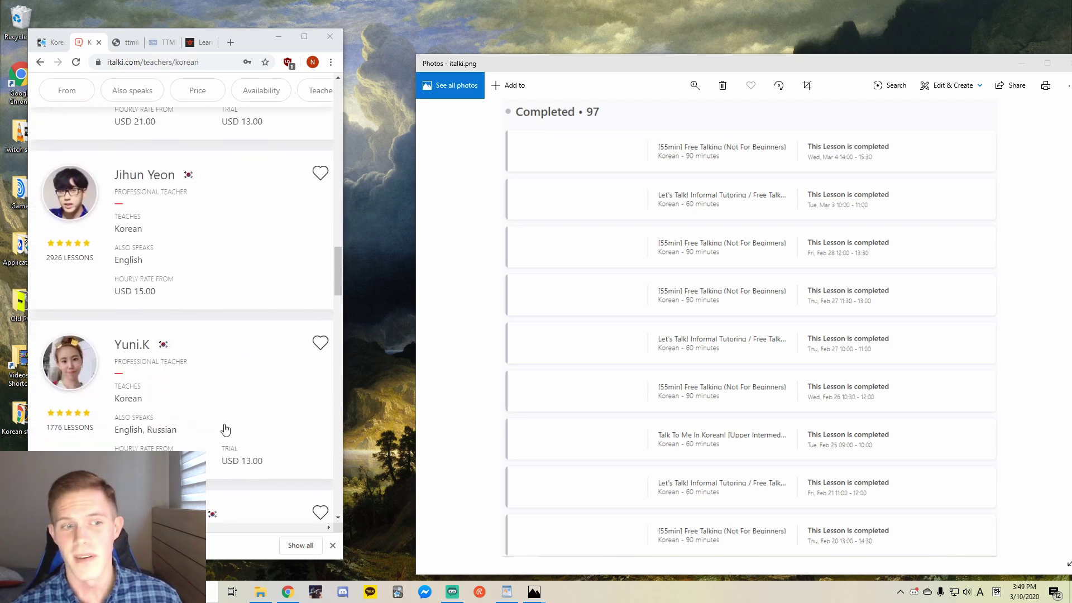
{"action": "scroll", "coordinate": [215, 469], "scroll_direction": "down", "scroll_amount": 14}
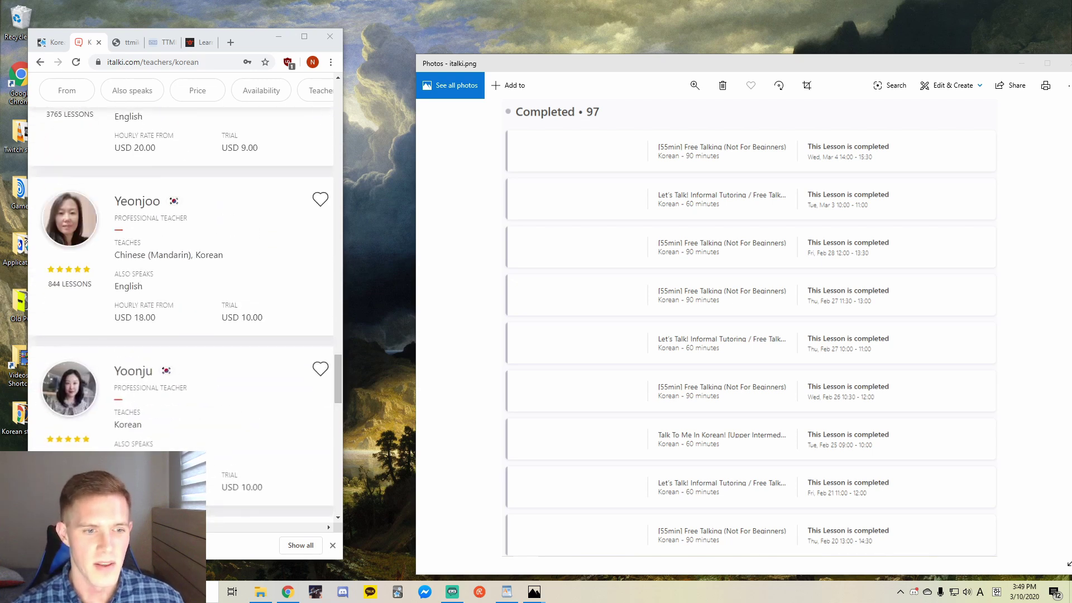
{"action": "left_click_drag", "start_coordinate": [336, 377], "coordinate": [381, 96]}
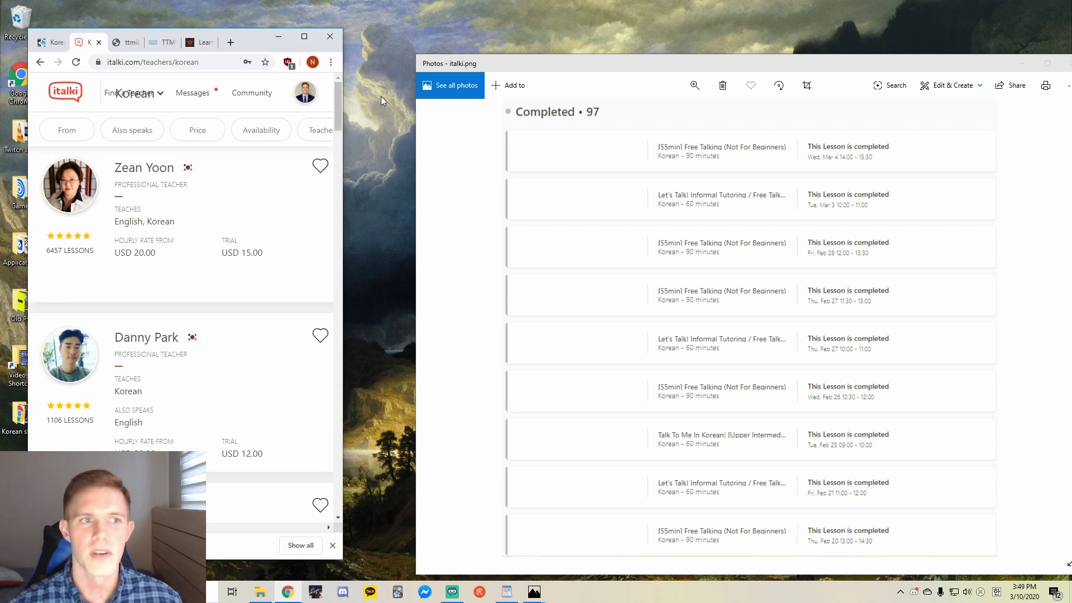